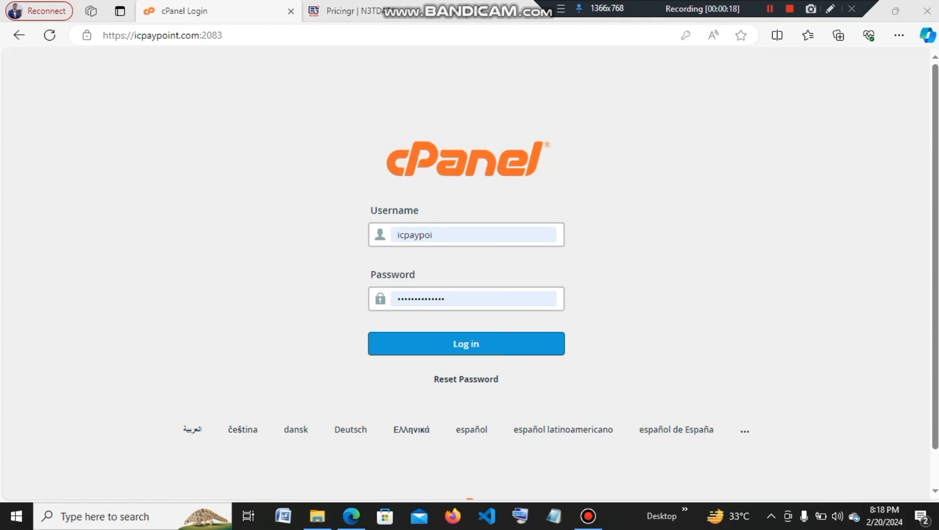
# Submit the cPanel login credentials to reach the account's Tools dashboard.
pyautogui.press('Return')
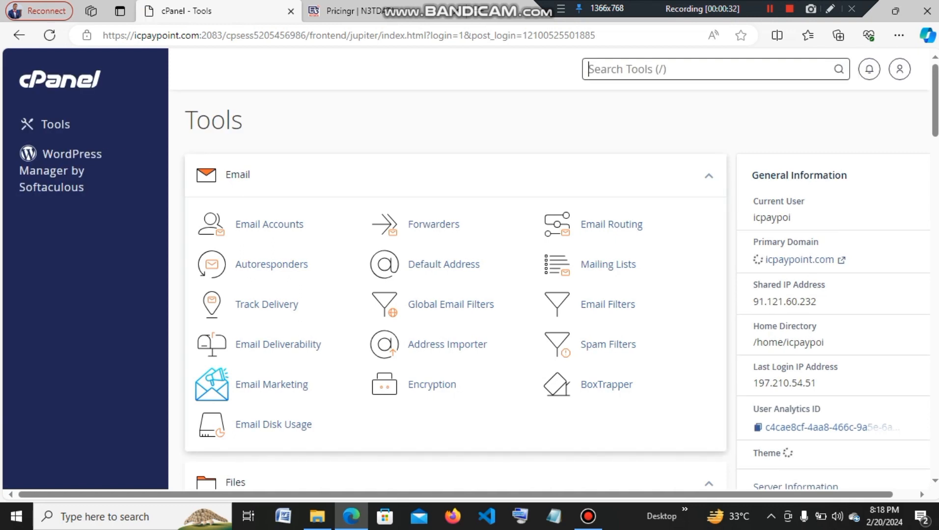
pyautogui.scroll(-5, 412, 314)
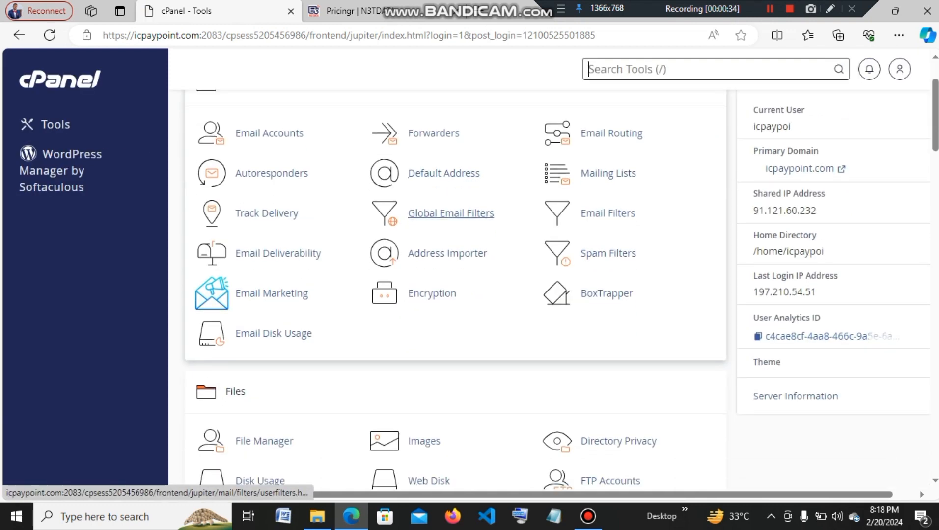
pyautogui.scroll(-8, 265, 314)
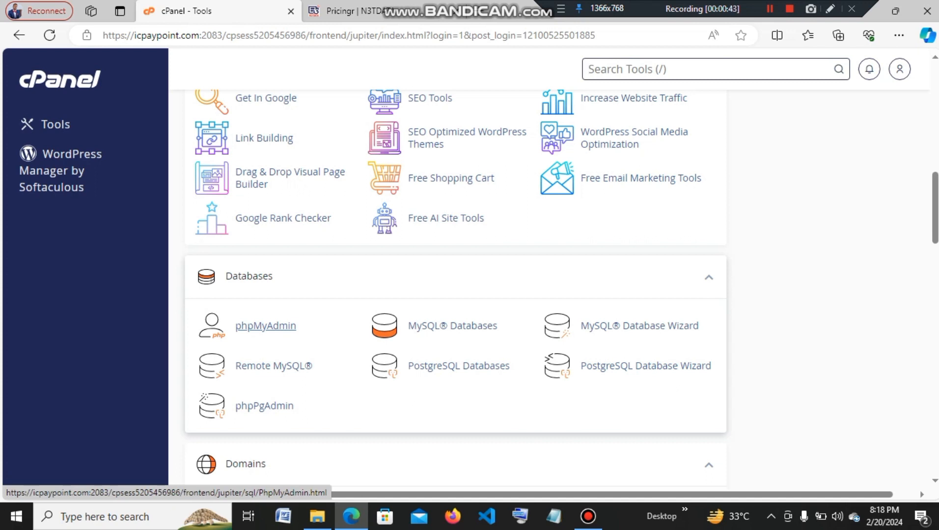
pyautogui.scroll(15, 455, 275)
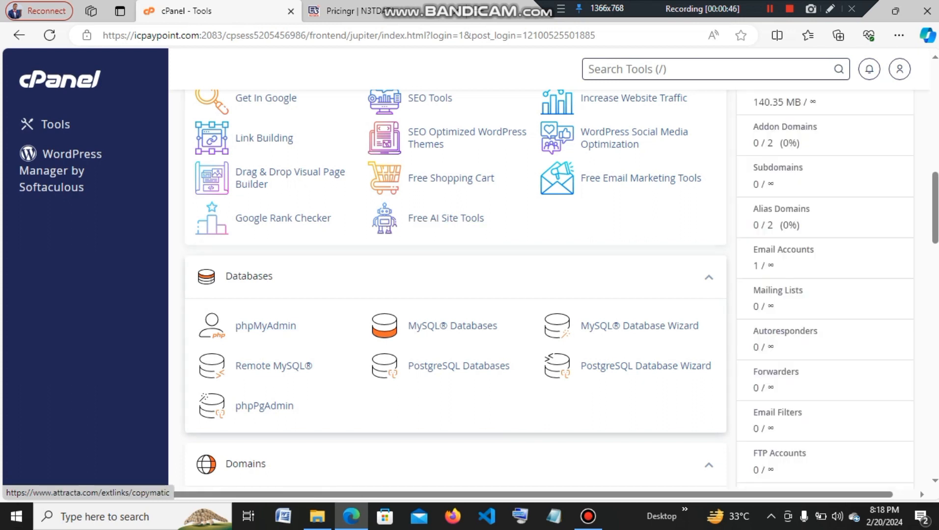
pyautogui.scroll(-7, 455, 275)
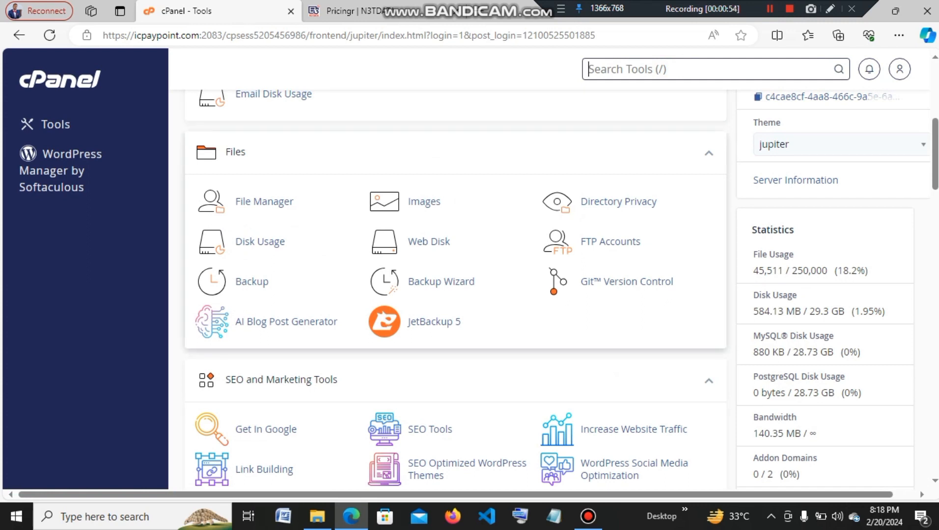
pyautogui.scroll(-8, 270, 169)
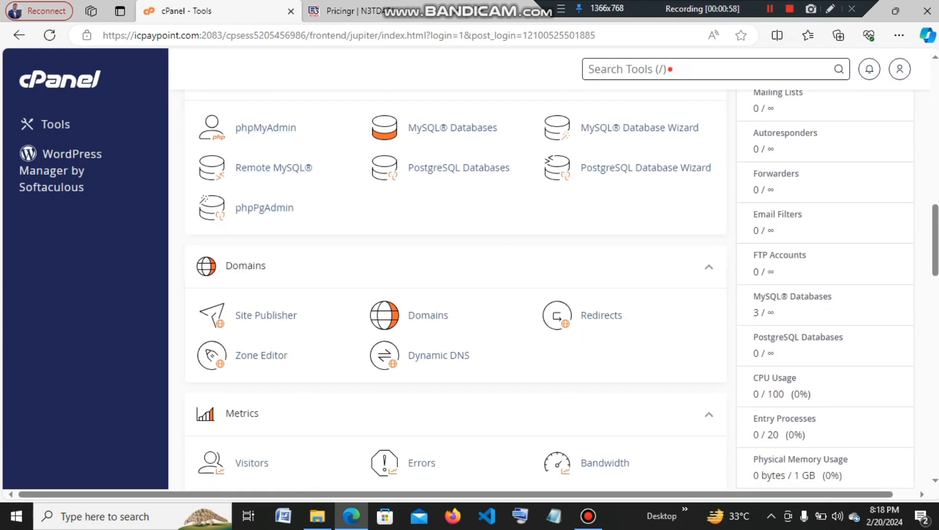
pyautogui.write('php')
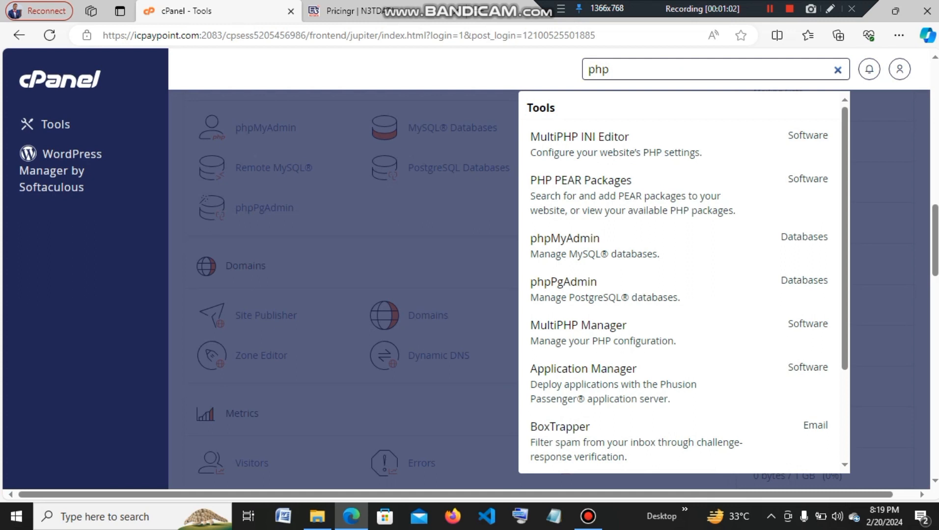
pyautogui.write('my')
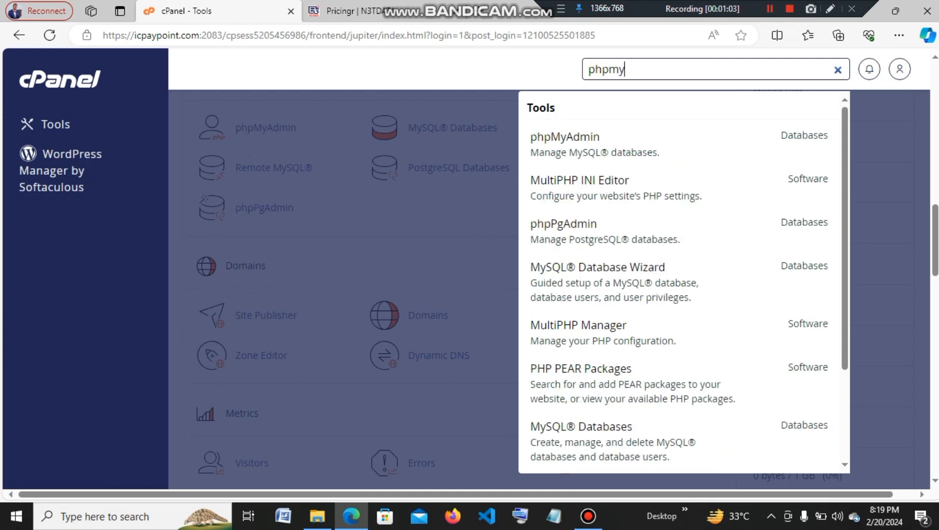
pyautogui.press('BackSpace')
pyautogui.press('BackSpace')
pyautogui.press('BackSpace')
pyautogui.press('BackSpace')
pyautogui.press('BackSpace')
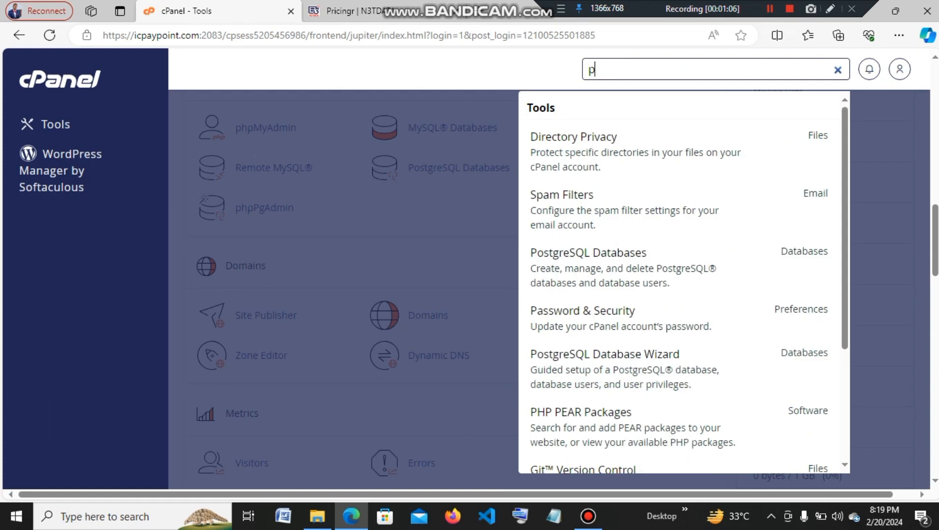
pyautogui.scroll(-6, 272, 189)
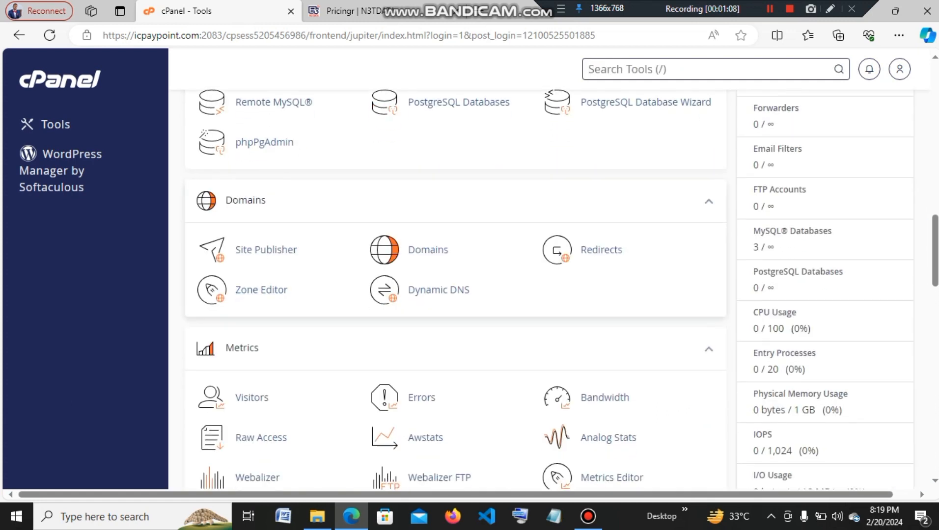
pyautogui.scroll(-2, 272, 189)
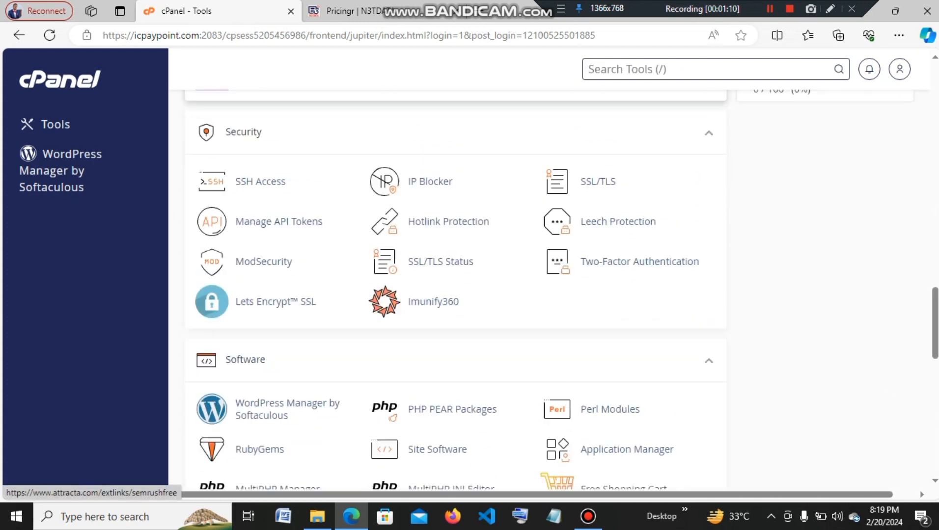
pyautogui.scroll(9, 272, 189)
pyautogui.scroll(2, 266, 260)
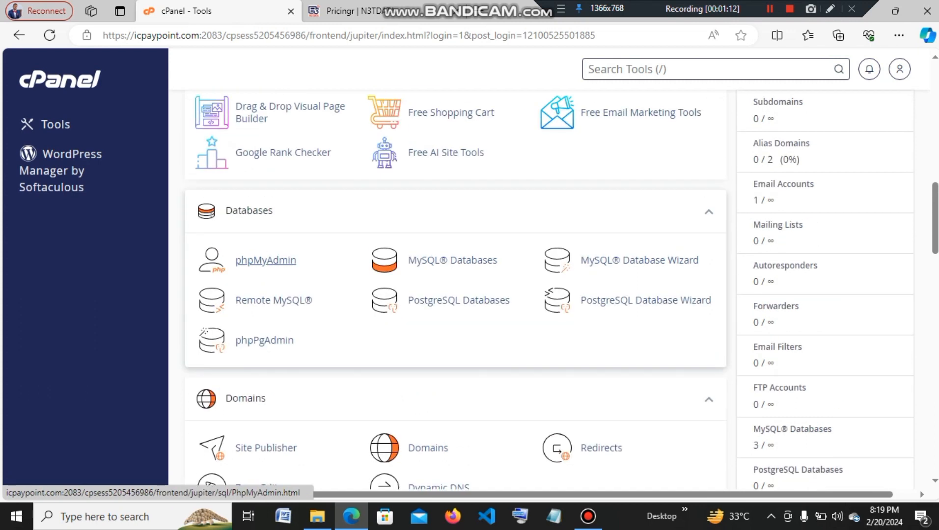
# Launch phpMyAdmin, expand icpaypoi and open the icpaypoi_icpayapi database.
pyautogui.click(259, 259)
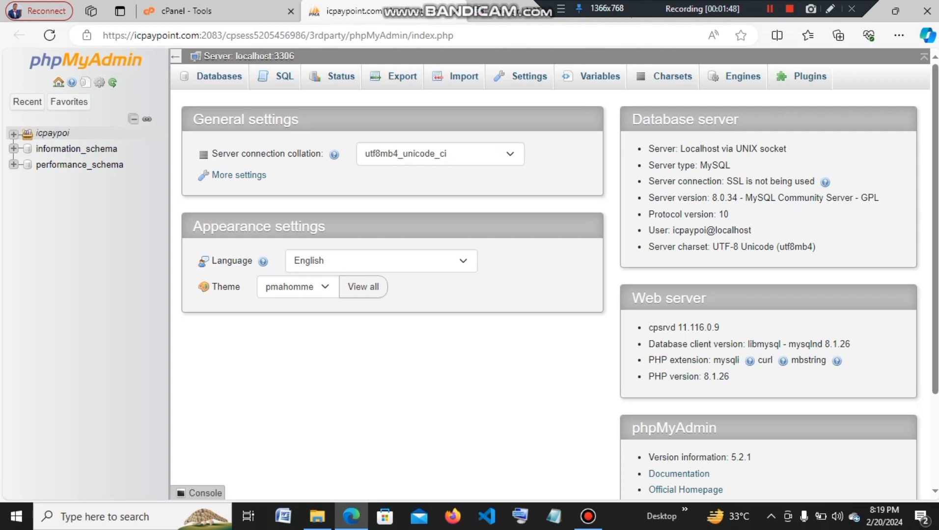
pyautogui.click(14, 134)
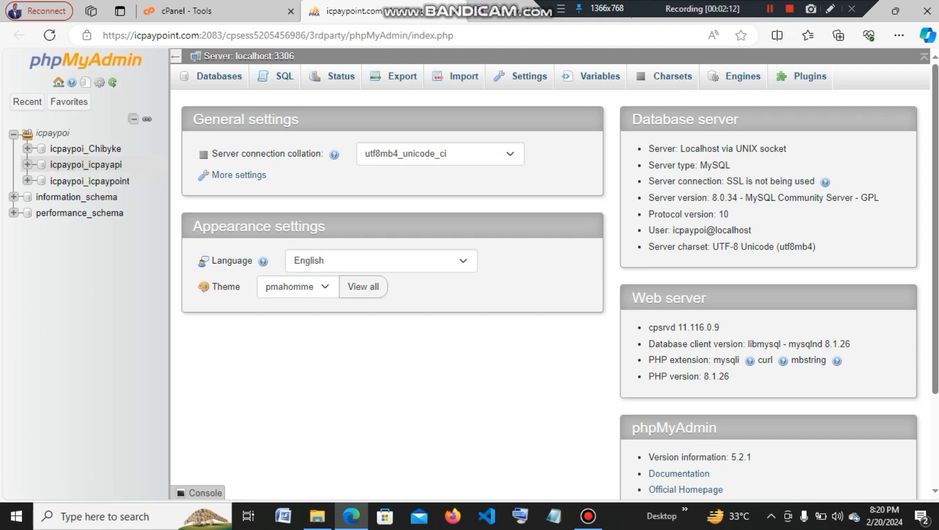
pyautogui.click(86, 166)
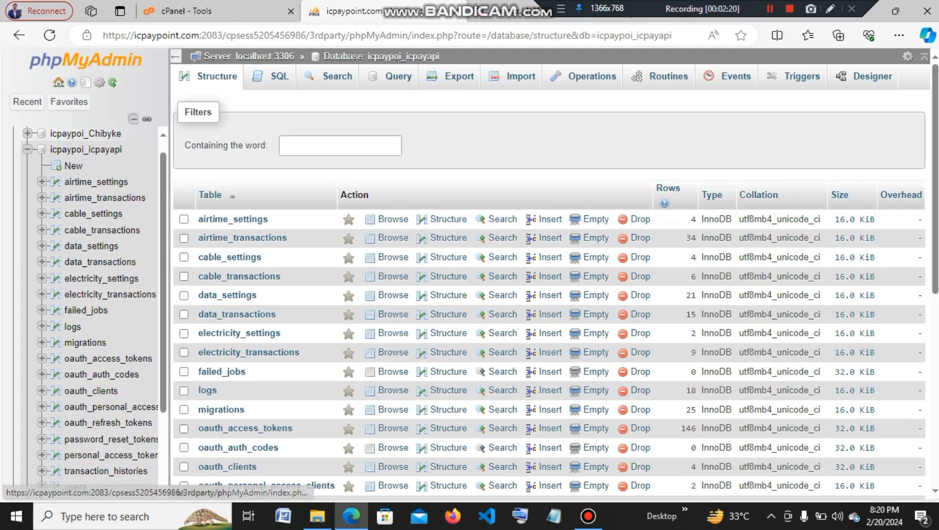
# Find data_settings in the icpaypoi_icpayapi table list and browse its 21 rows.
pyautogui.scroll(-1, 549, 295)
pyautogui.scroll(-5, 265, 422)
pyautogui.scroll(5, 266, 423)
pyautogui.scroll(2, 266, 422)
pyautogui.scroll(-3, 265, 344)
pyautogui.scroll(3, 265, 238)
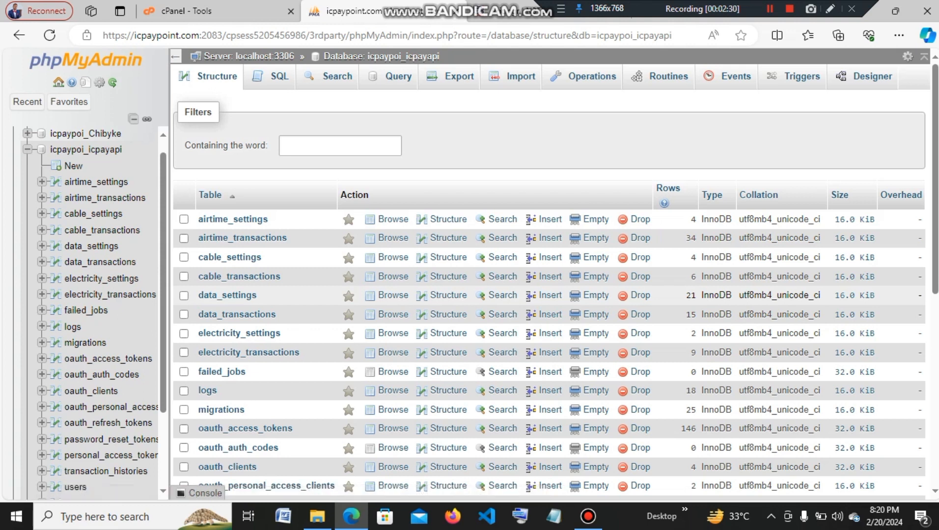
pyautogui.click(228, 296)
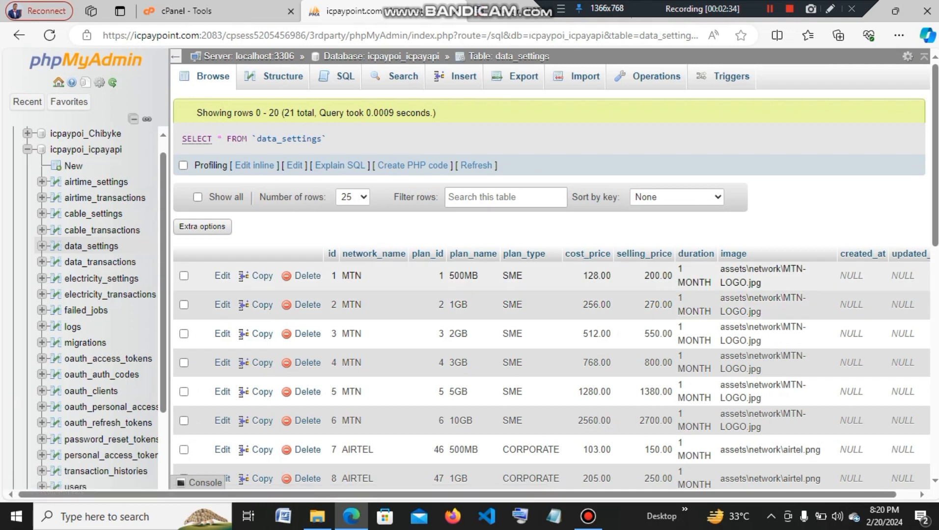
# Scroll through data_settings to review MTN SME, AIRTEL and GLO CORPORATE plan prices.
pyautogui.scroll(-2, 550, 294)
pyautogui.scroll(-8, 550, 295)
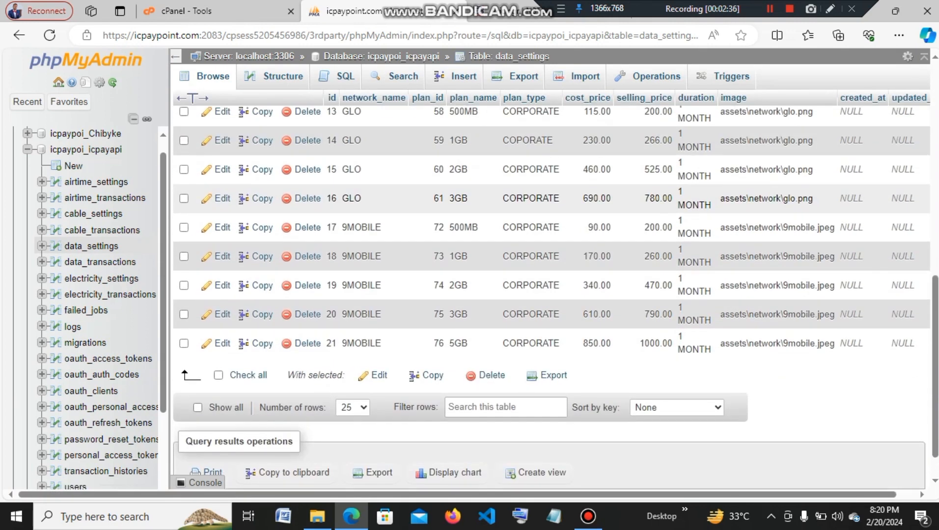
pyautogui.scroll(6, 550, 294)
pyautogui.scroll(5, 550, 295)
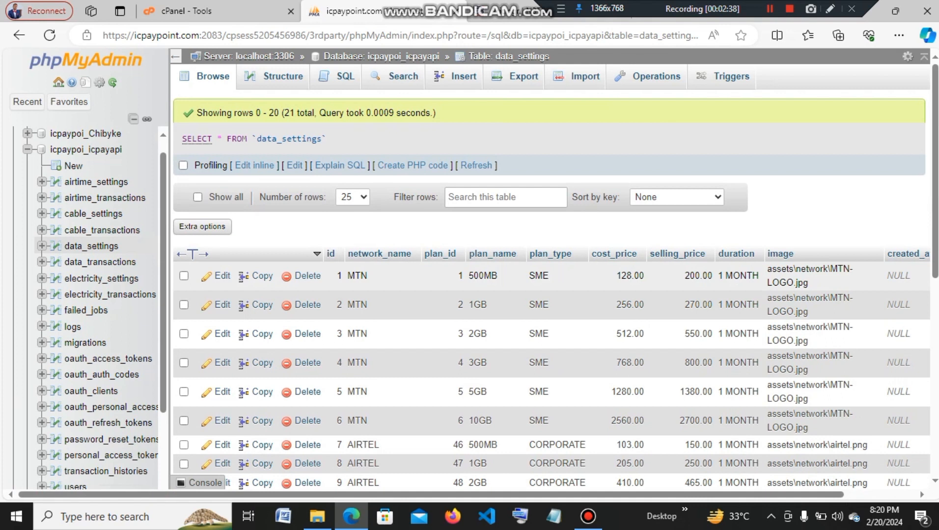
pyautogui.scroll(-2, 550, 294)
pyautogui.scroll(-1, 550, 295)
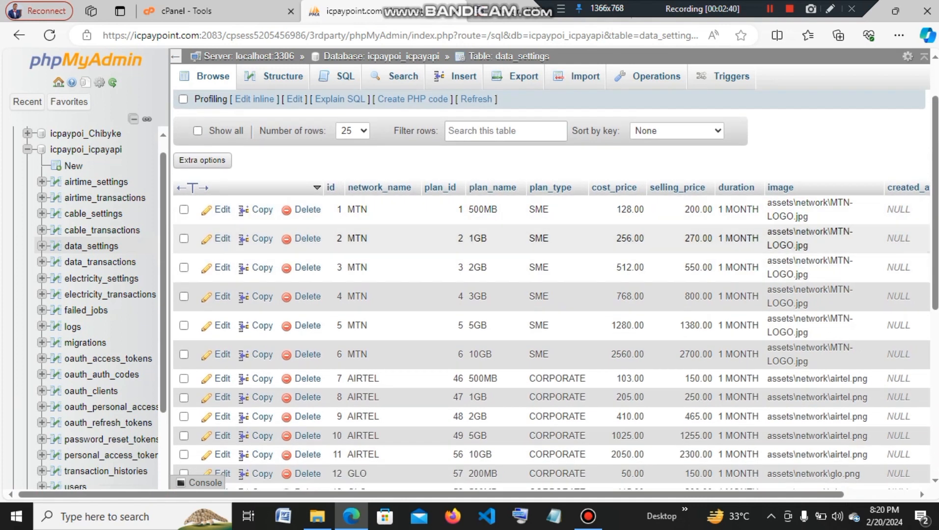
pyautogui.scroll(-2, 550, 295)
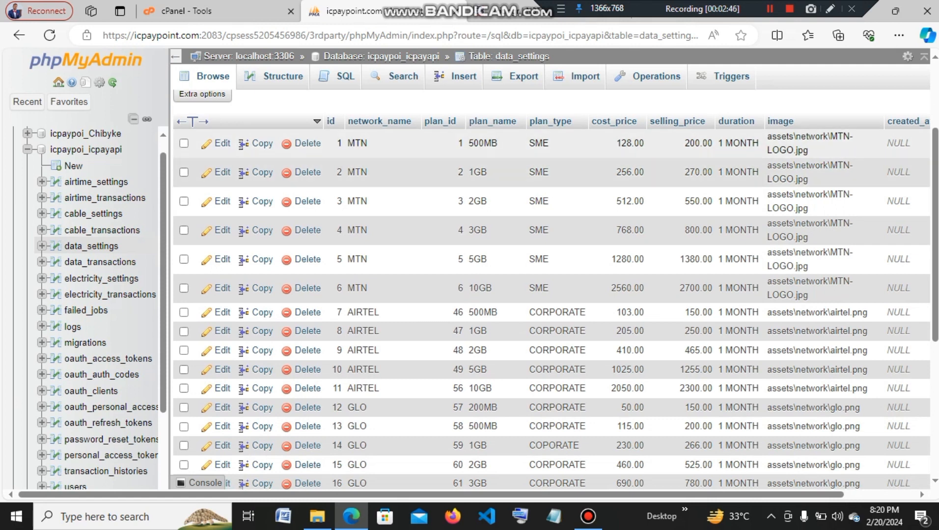
pyautogui.scroll(-6, 550, 294)
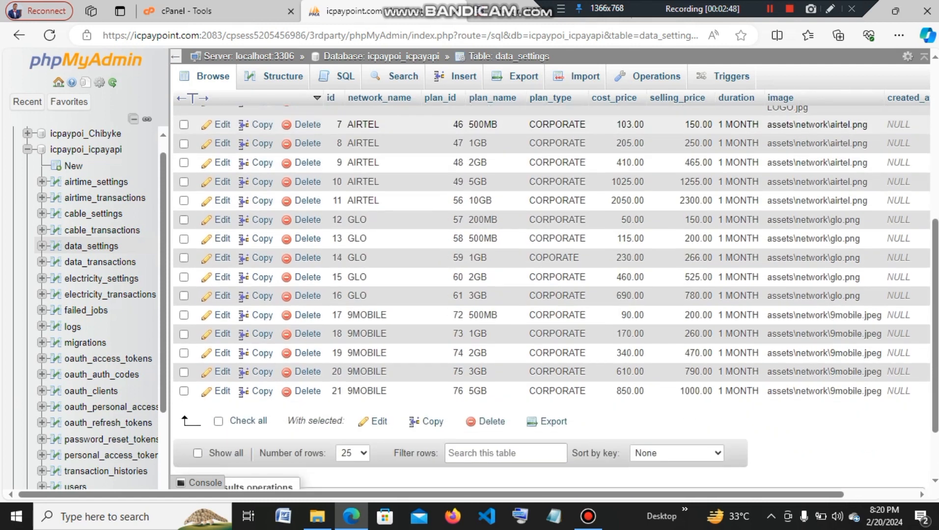
pyautogui.scroll(9, 549, 295)
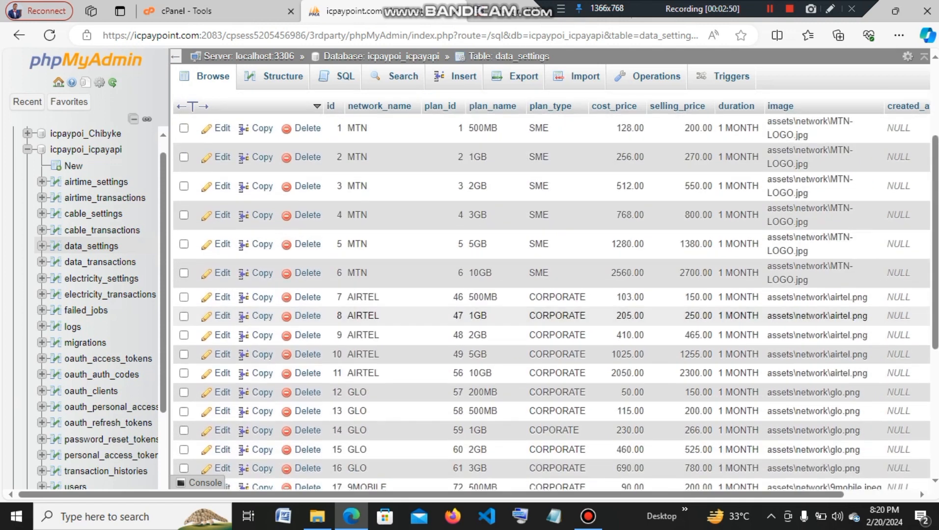
pyautogui.scroll(-9, 550, 295)
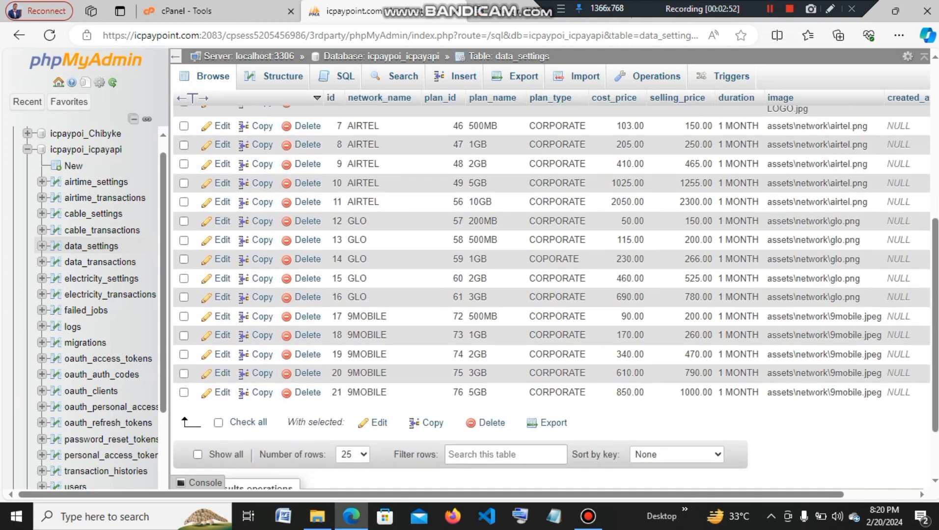
pyautogui.scroll(9, 550, 295)
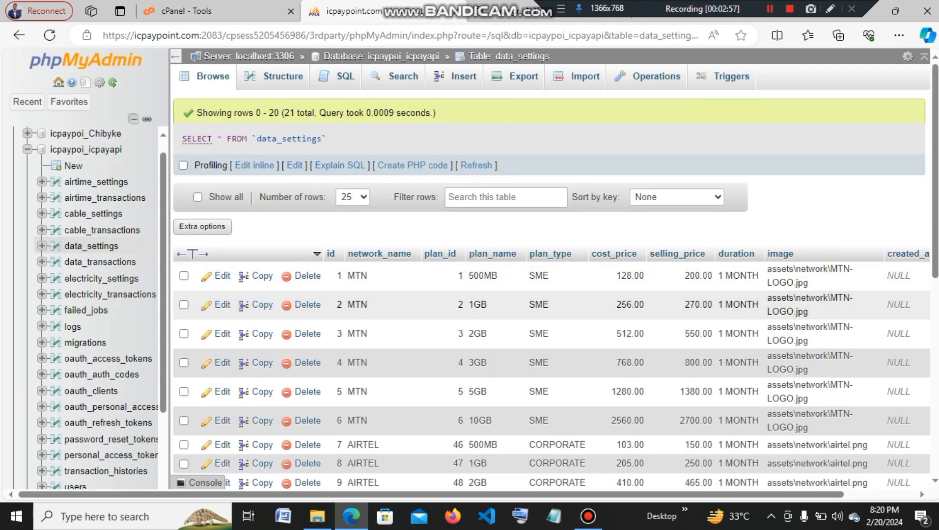
pyautogui.scroll(-1, 550, 295)
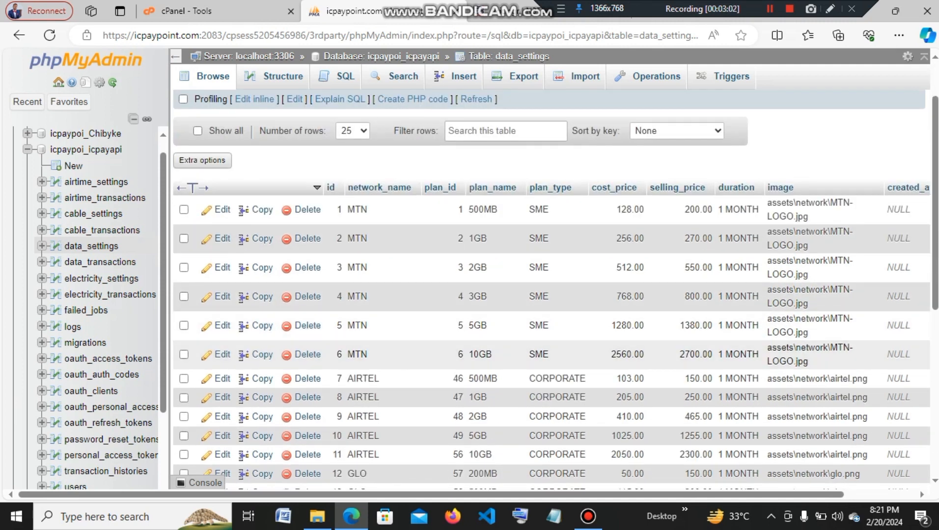
pyautogui.scroll(-1, 550, 344)
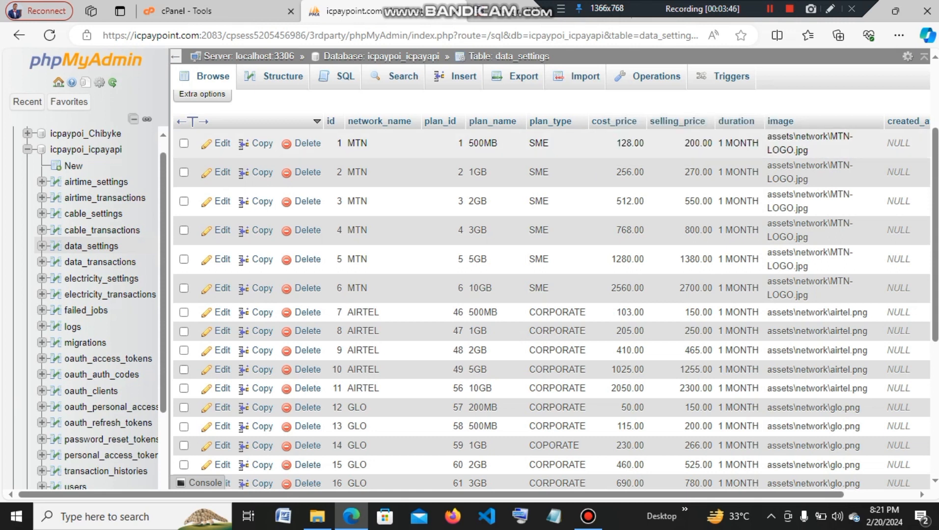
pyautogui.scroll(-5, 550, 123)
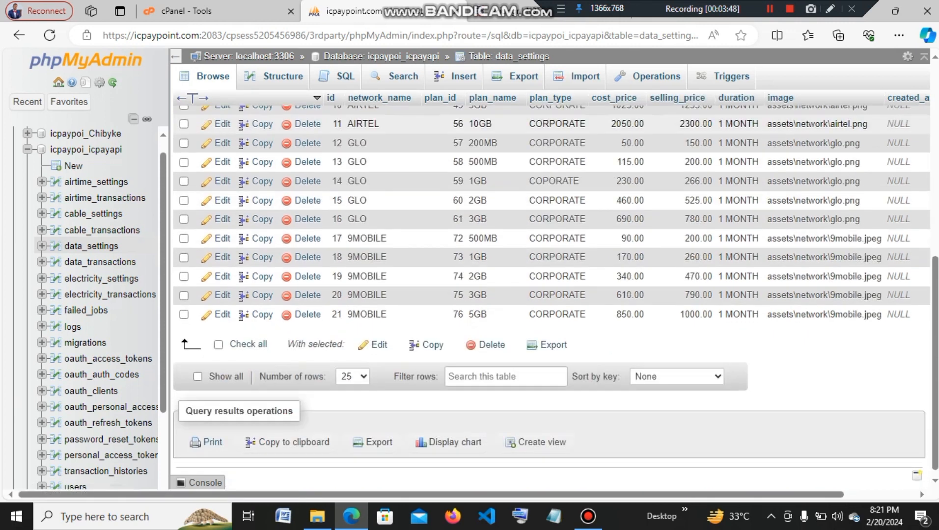
pyautogui.scroll(7, 550, 123)
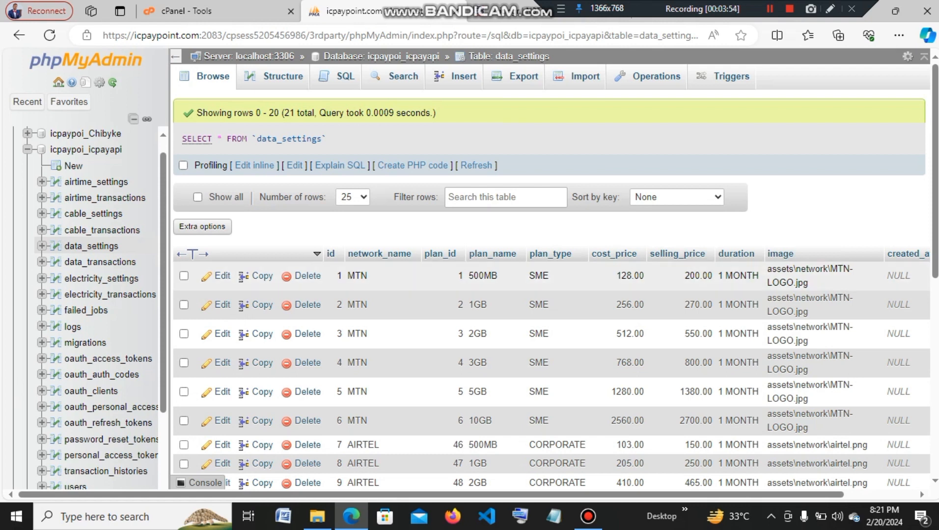
pyautogui.click(770, 9)
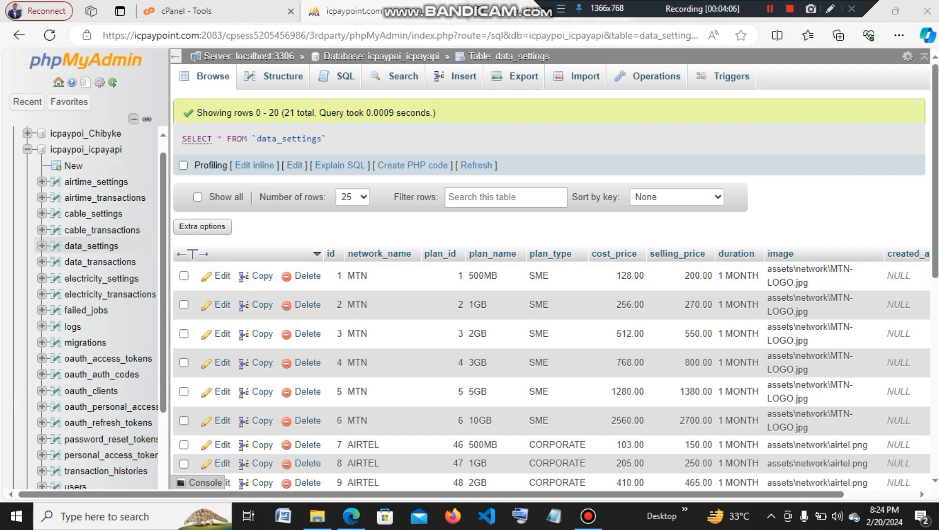
pyautogui.click(520, 12)
# Review N3TData's Data Plans pricing list, then return to the phpMyAdmin data_settings tab.
pyautogui.scroll(-3, 562, 275)
pyautogui.scroll(-3, 563, 275)
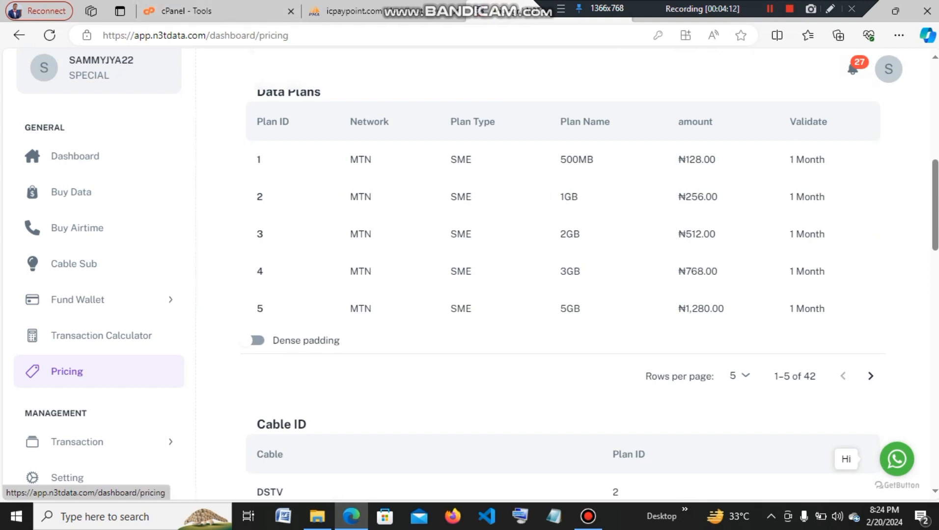
pyautogui.scroll(-2, 563, 206)
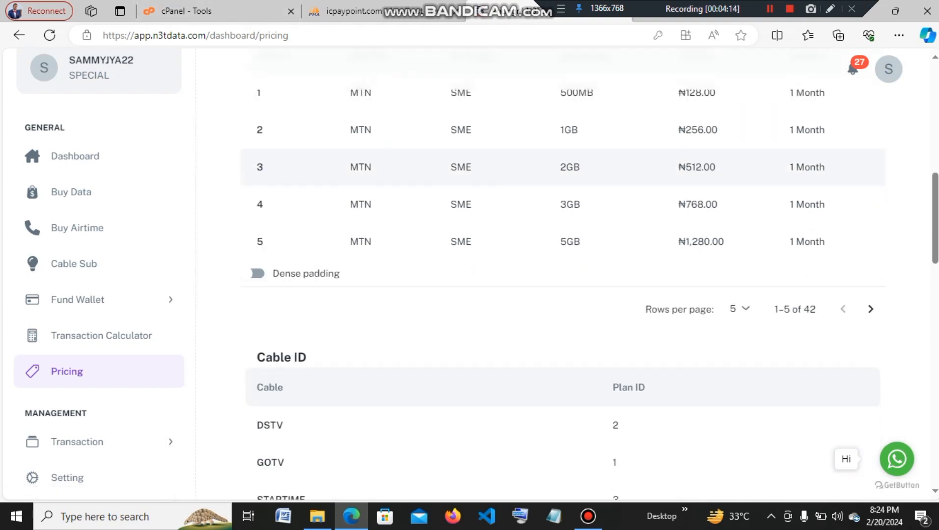
pyautogui.scroll(3, 563, 206)
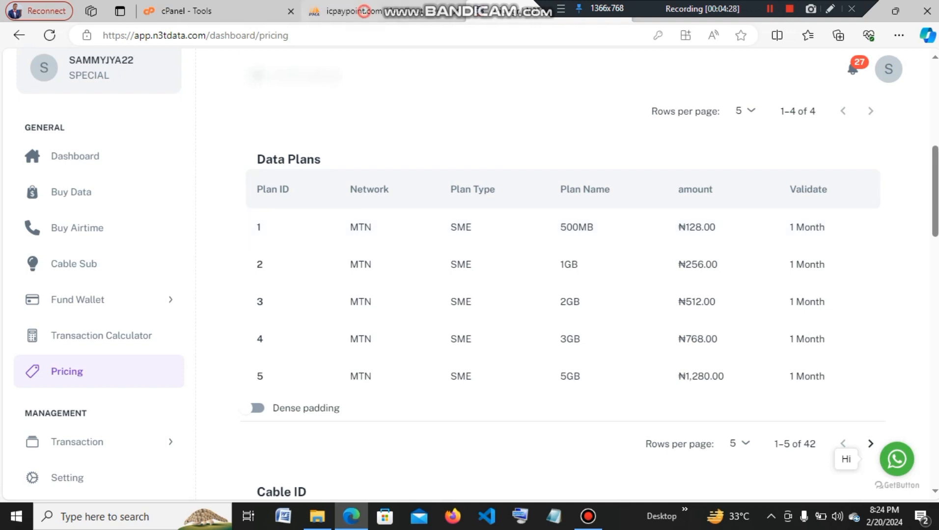
pyautogui.click(355, 11)
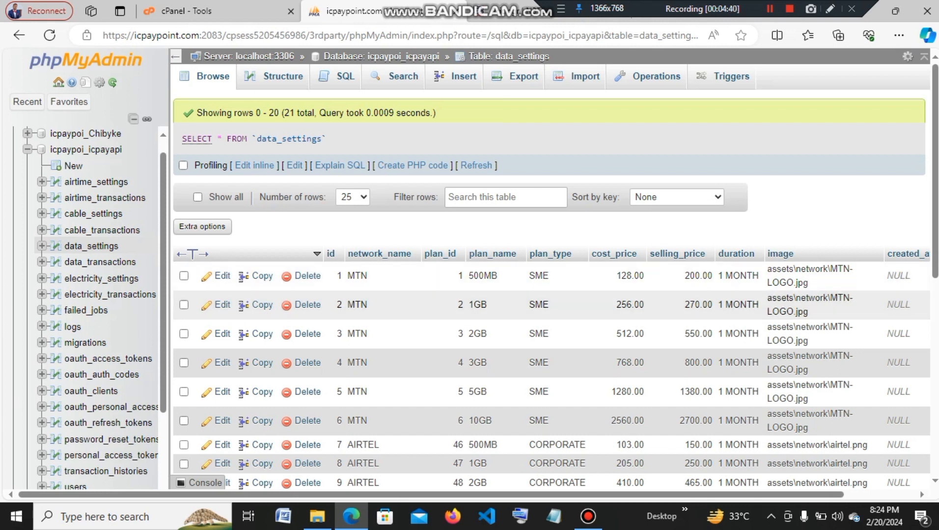
# Copy the row 1 image path assets\network\MTN-LOGO.jpg and bring up the new-row insert form.
pyautogui.moveTo(808, 283); pyautogui.dragTo(767, 269)
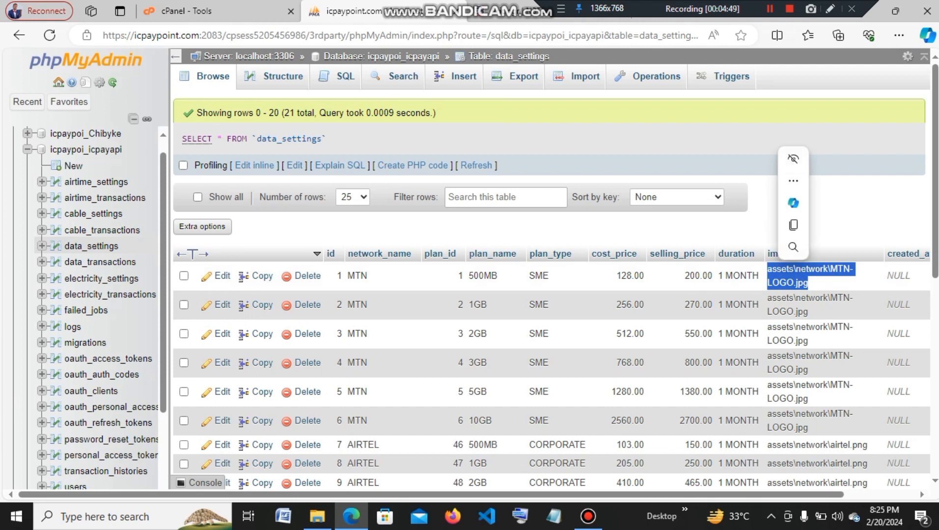
pyautogui.rightClick(787, 275)
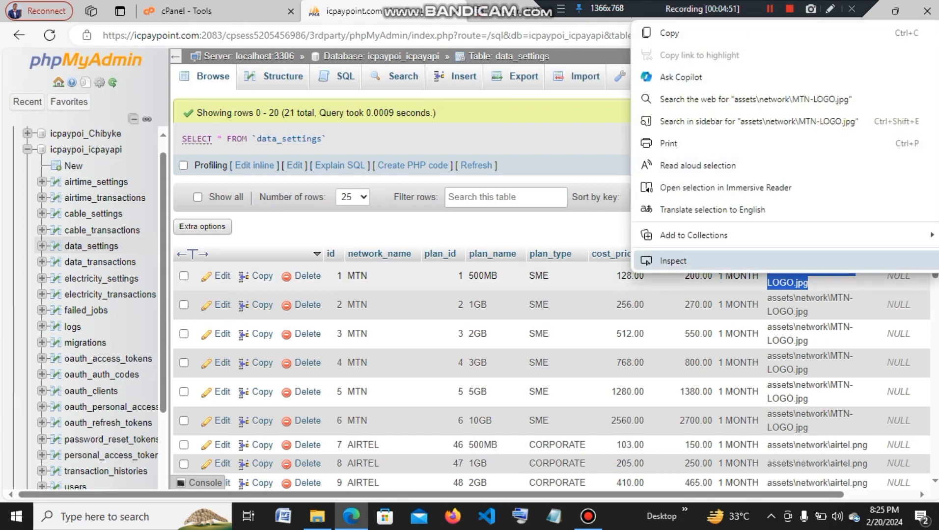
pyautogui.click(699, 39)
pyautogui.scroll(-1, 550, 295)
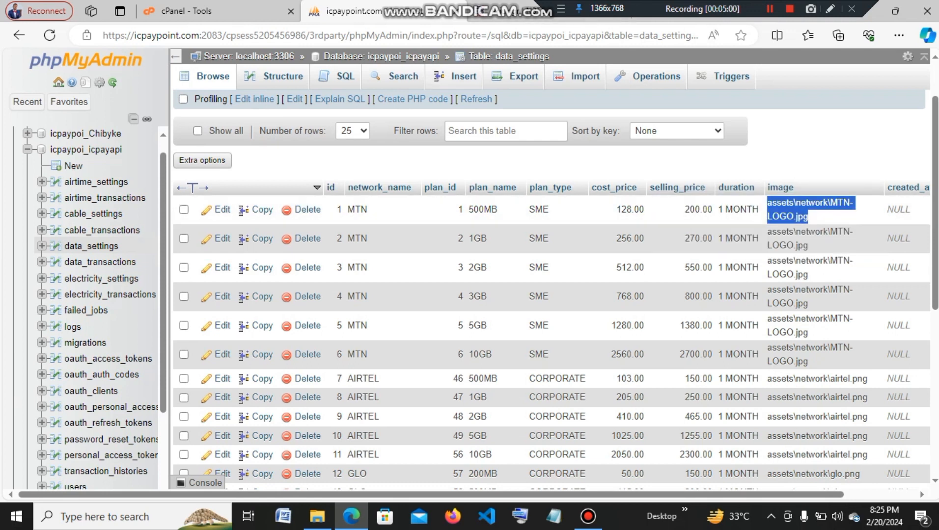
pyautogui.click(465, 79)
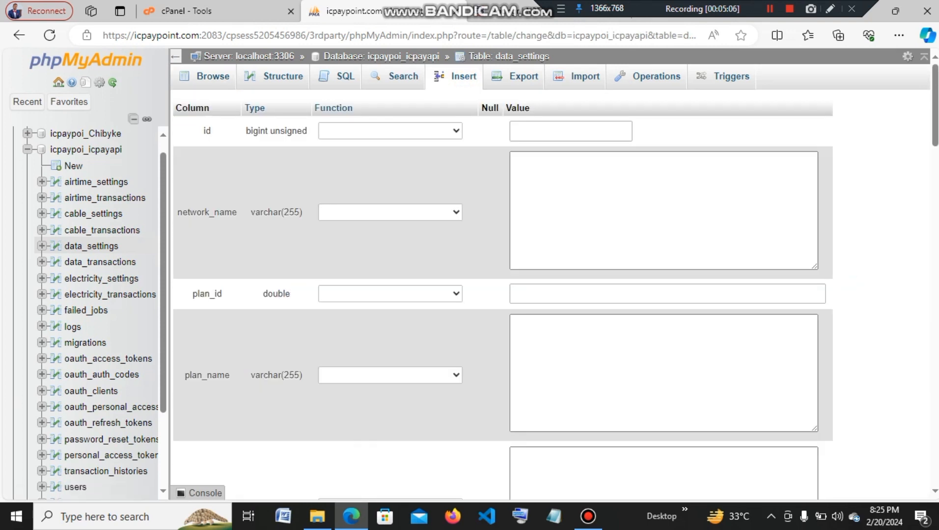
# Begin entering the new row's id, then abandon it and return to the data_settings rows.
pyautogui.click(571, 131)
pyautogui.click(572, 128)
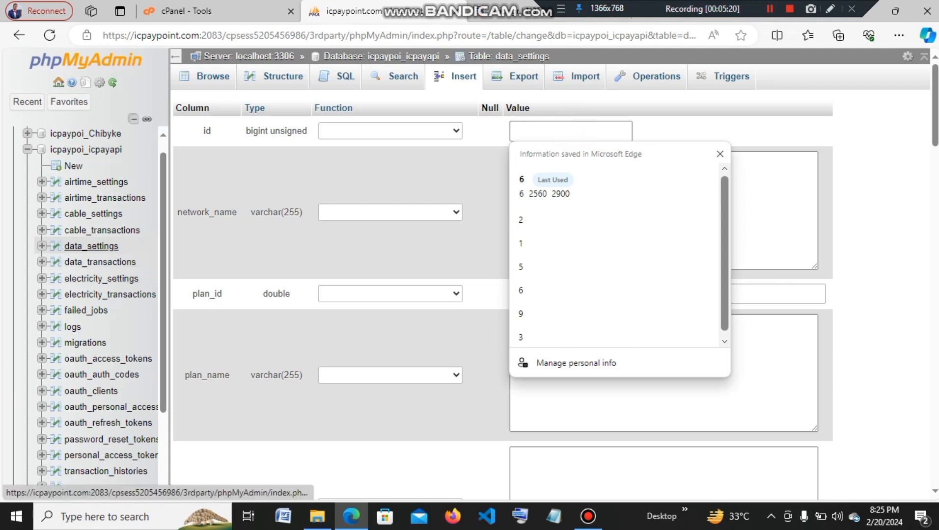
pyautogui.click(91, 246)
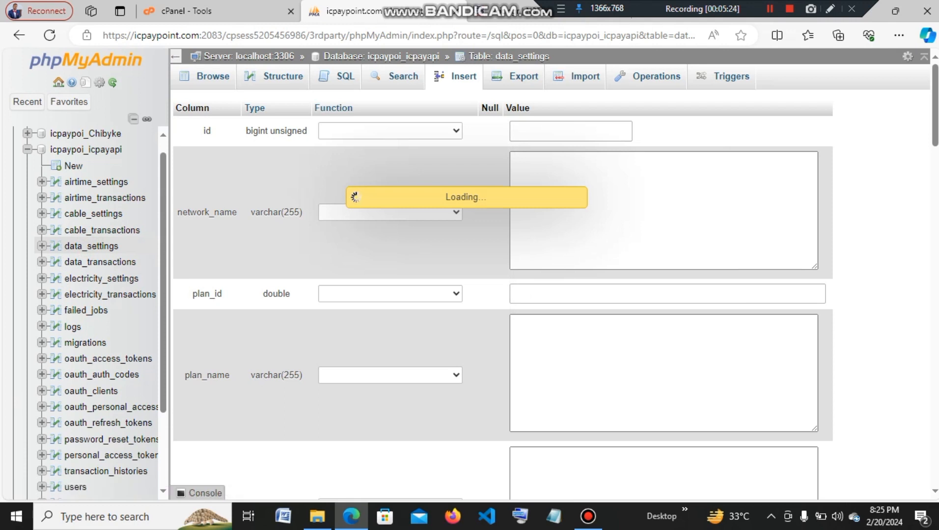
# Confirm data_settings ends at id 21, then open the insert form at the id field.
pyautogui.scroll(-8, 549, 295)
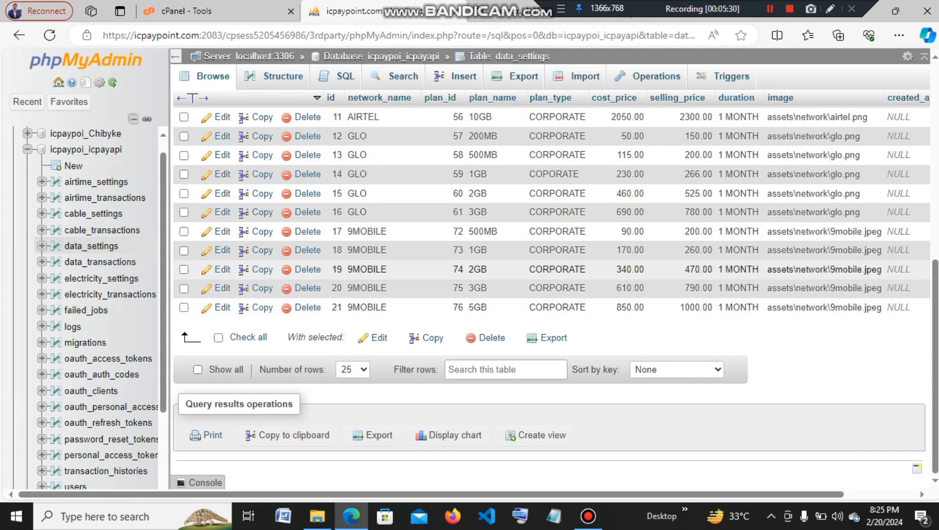
pyautogui.scroll(2, 549, 304)
pyautogui.scroll(5, 550, 294)
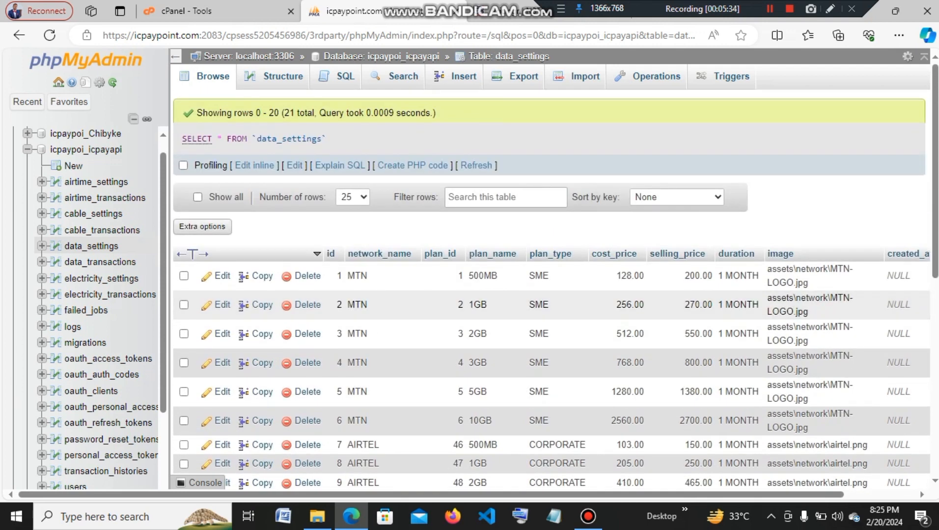
pyautogui.scroll(-1, 550, 294)
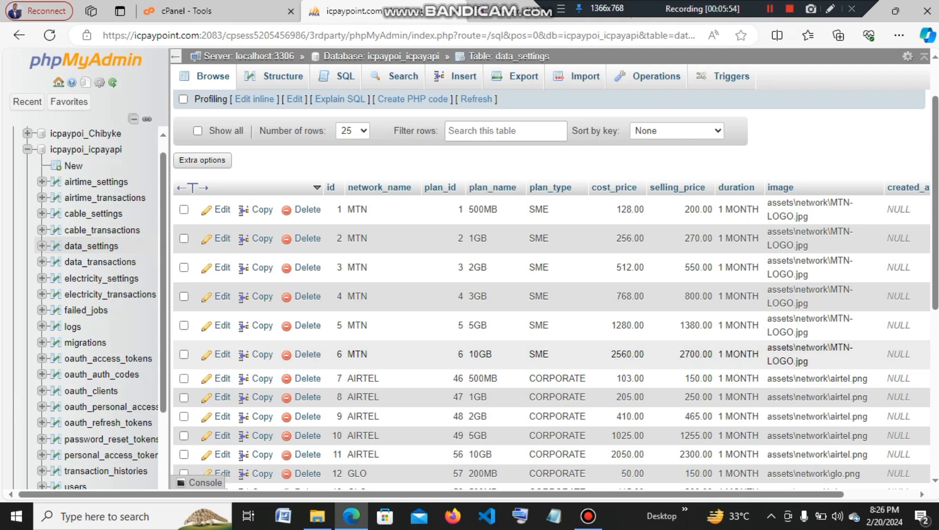
pyautogui.scroll(-6, 552, 290)
pyautogui.scroll(6, 551, 290)
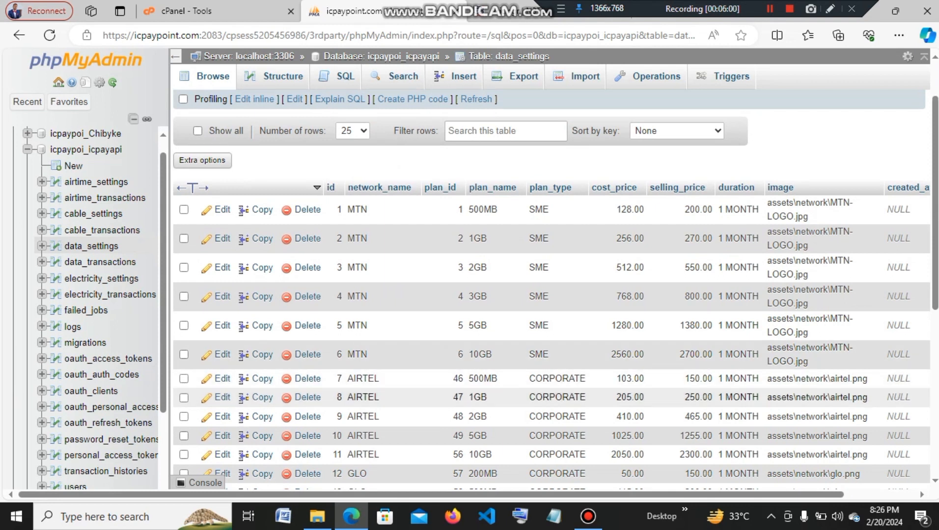
pyautogui.scroll(-5, 552, 295)
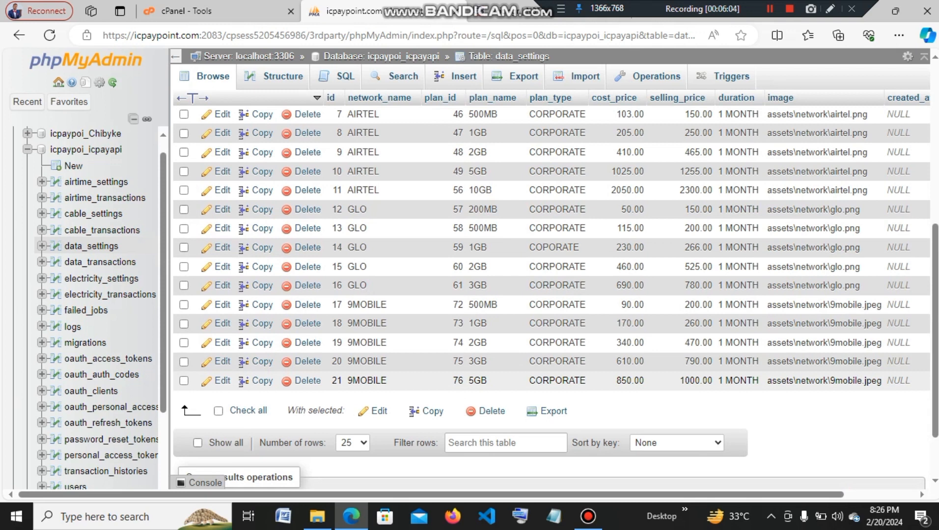
pyautogui.scroll(6, 551, 295)
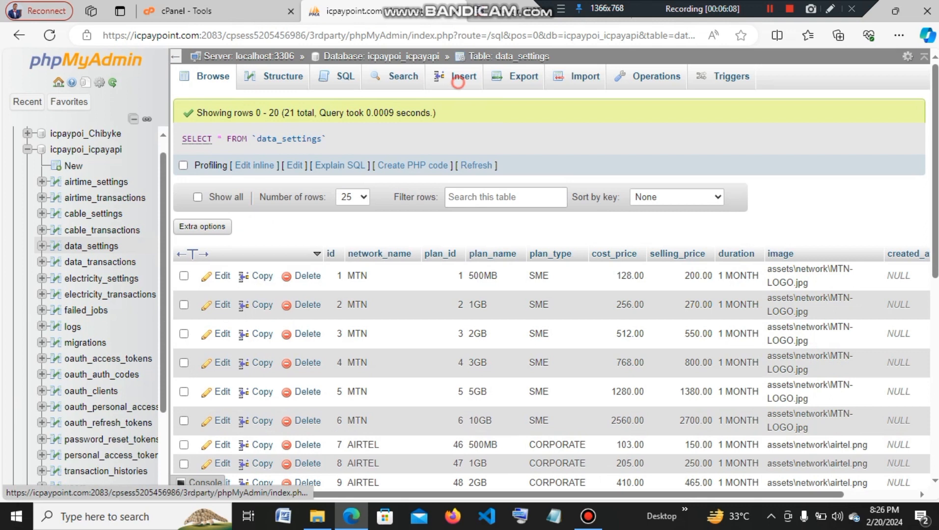
pyautogui.click(457, 76)
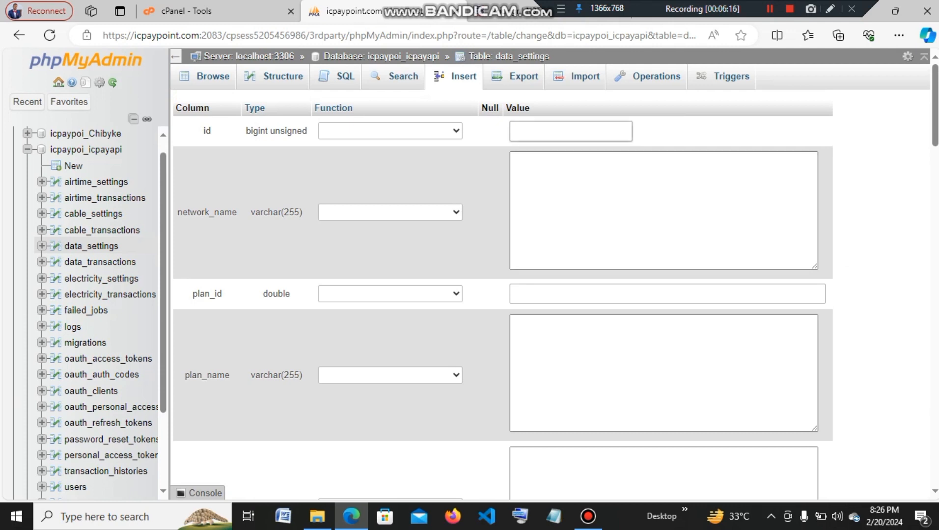
pyautogui.click(541, 130)
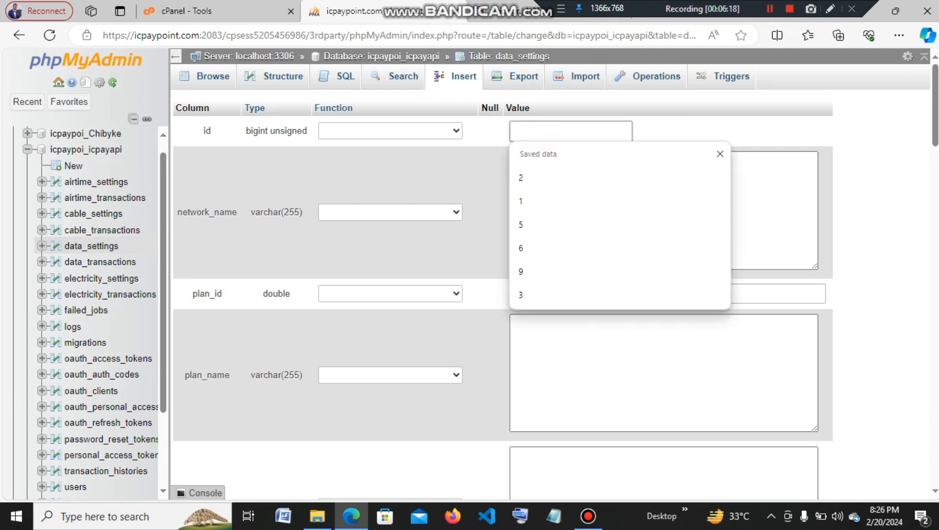
# Enter id 22 and network_name MTN in the new row, then switch to N3TData pricing.
pyautogui.write('2')
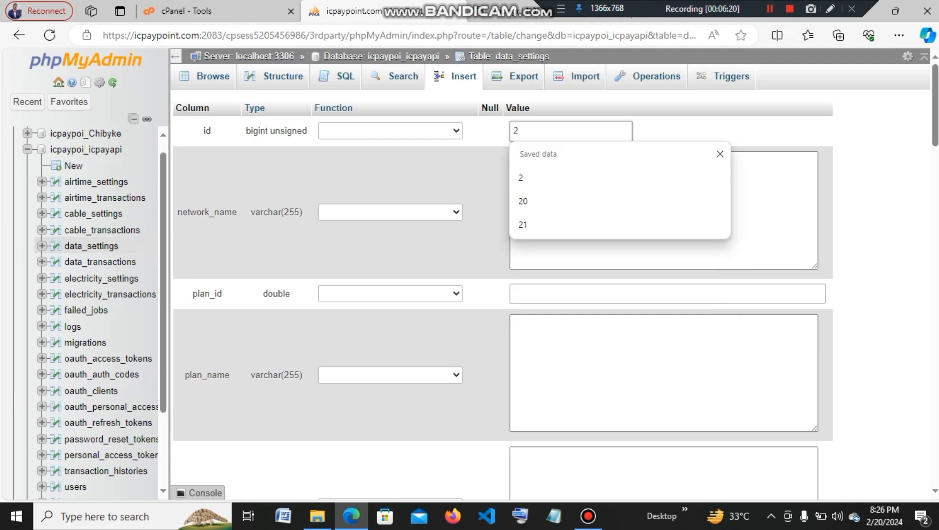
pyautogui.write('2')
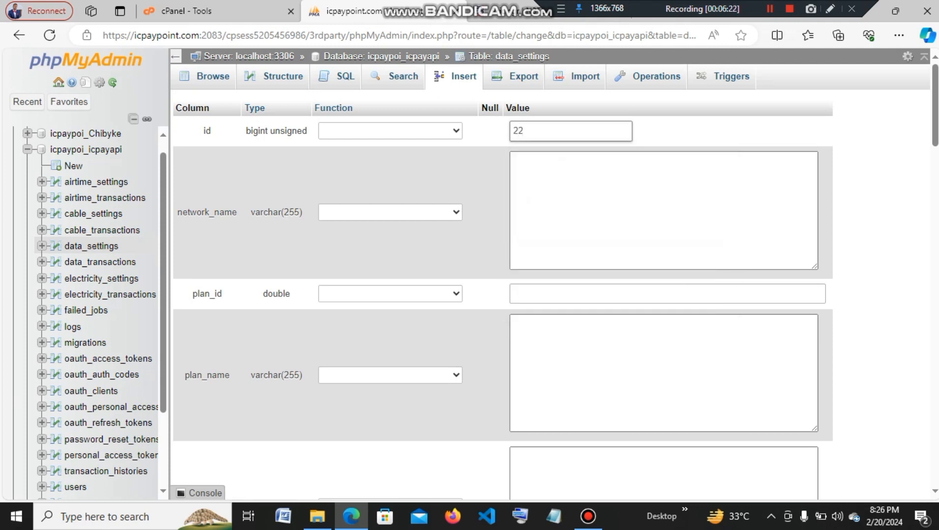
pyautogui.click(602, 198)
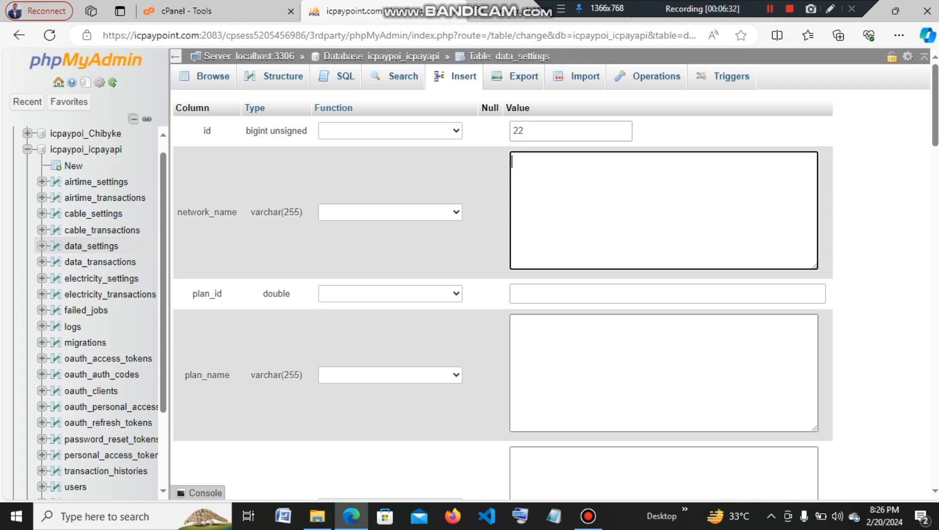
pyautogui.write('m')
pyautogui.press('BackSpace')
pyautogui.write('MTN')
pyautogui.moveTo(639, 7); pyautogui.dragTo(700, 7)
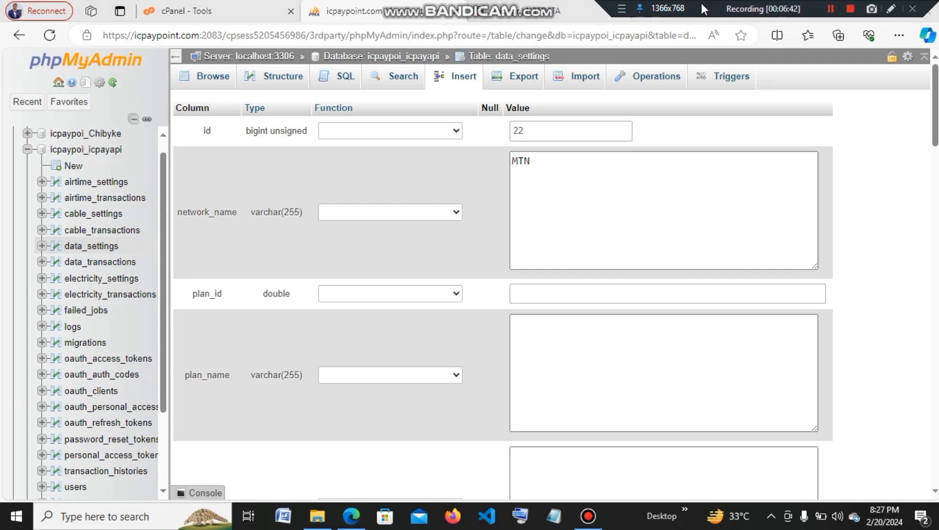
pyautogui.click(525, 5)
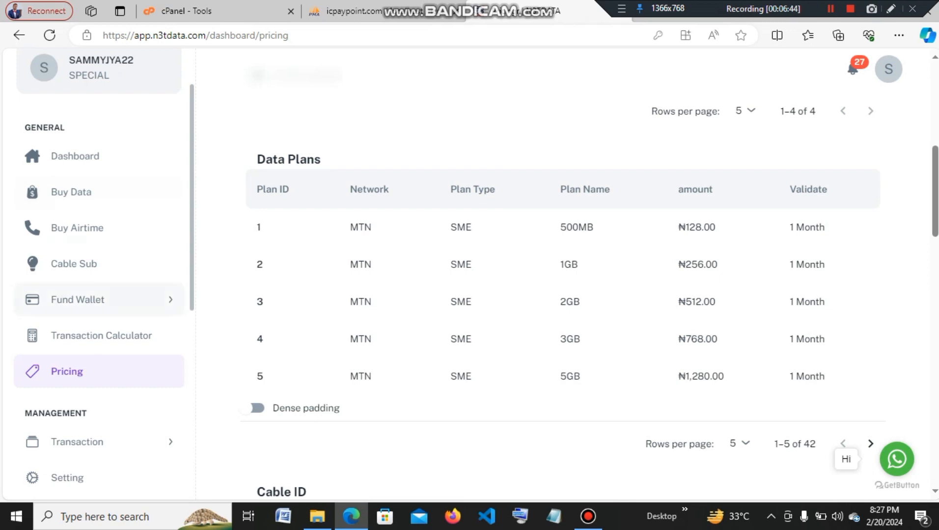
# Reload the N3TData pricing page and scroll through its MTN data plan prices.
pyautogui.scroll(-3, 99, 236)
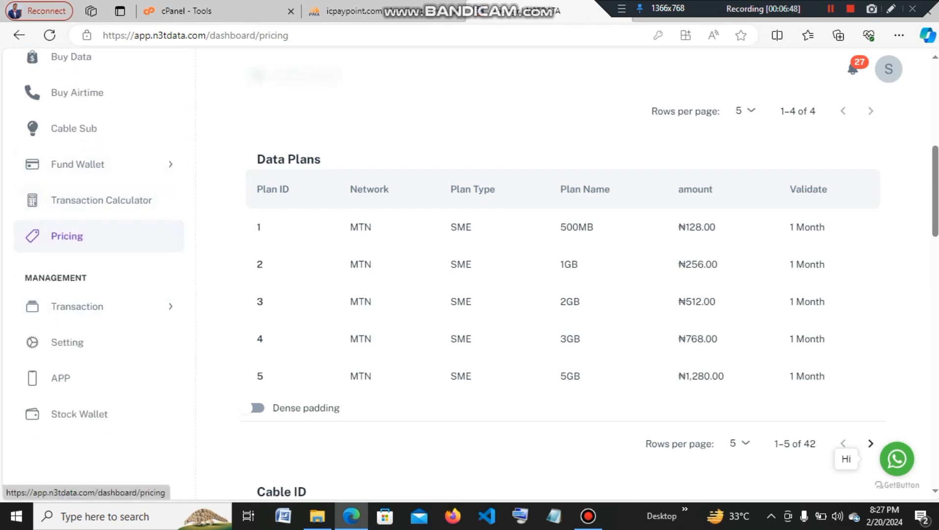
pyautogui.scroll(1, 99, 265)
pyautogui.scroll(-4, 99, 265)
pyautogui.click(84, 100)
pyautogui.scroll(-1, 295, 167)
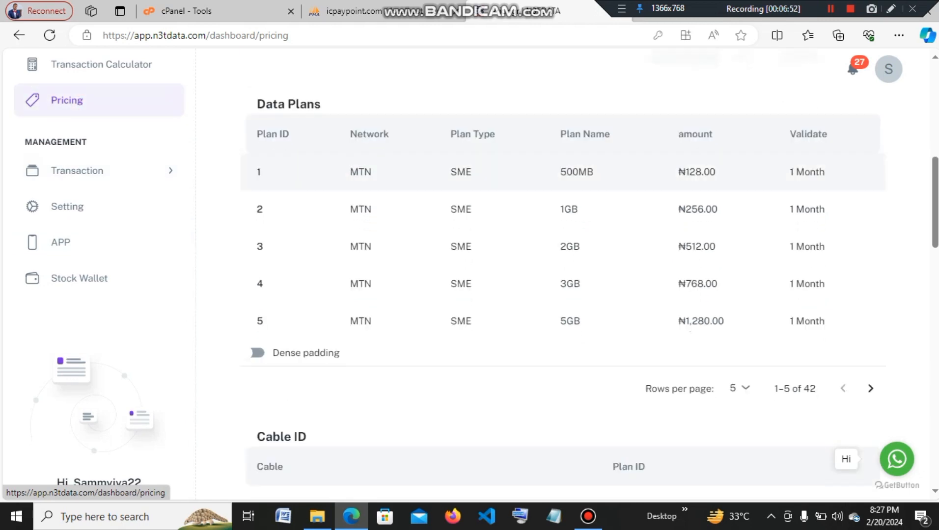
pyautogui.scroll(2, 147, 202)
pyautogui.scroll(3, 294, 221)
pyautogui.scroll(5, 113, 231)
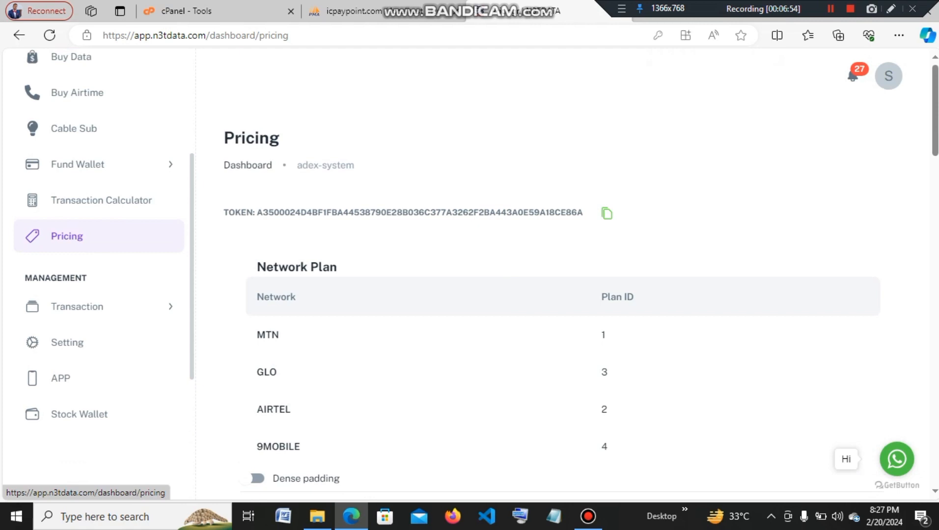
pyautogui.scroll(3, 112, 138)
pyautogui.scroll(-3, 113, 137)
pyautogui.scroll(-3, 98, 123)
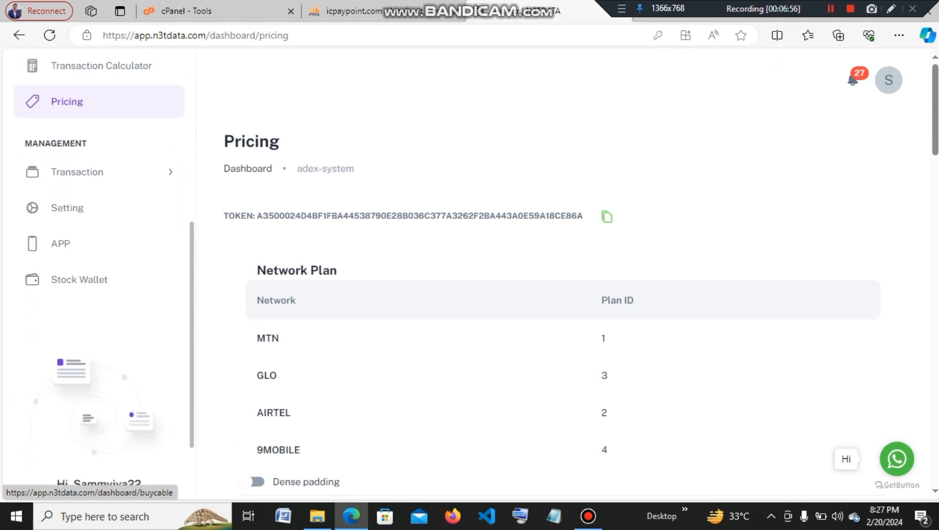
# Recheck the pricing overview's data plans, then return to the phpMyAdmin insert form.
pyautogui.click(120, 106)
pyautogui.scroll(-6, 119, 106)
pyautogui.scroll(-1, 565, 270)
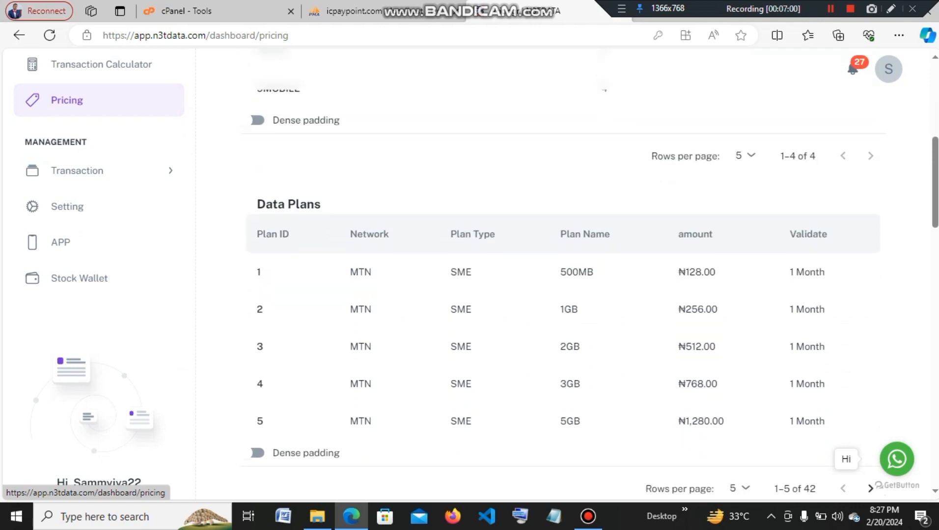
pyautogui.scroll(1, 564, 270)
pyautogui.scroll(-1, 565, 270)
pyautogui.scroll(-11, 564, 270)
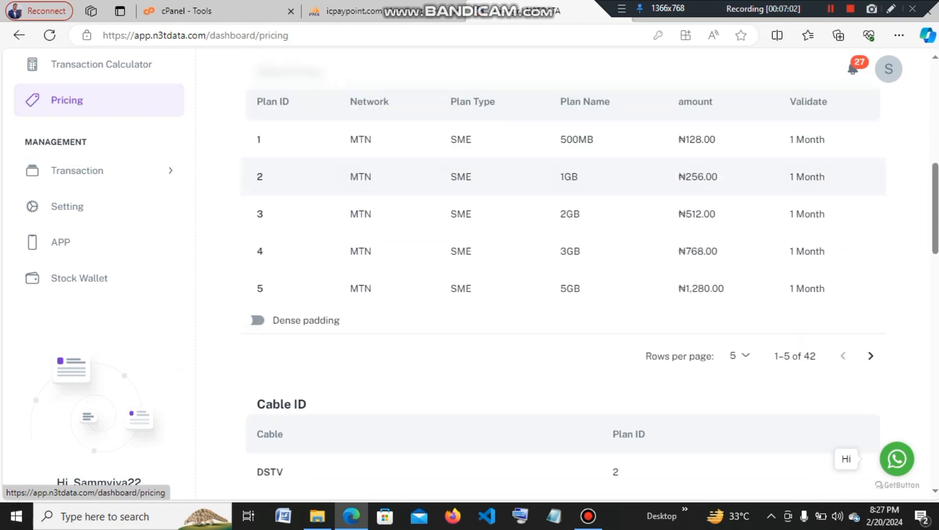
pyautogui.scroll(4, 565, 270)
pyautogui.scroll(2, 564, 271)
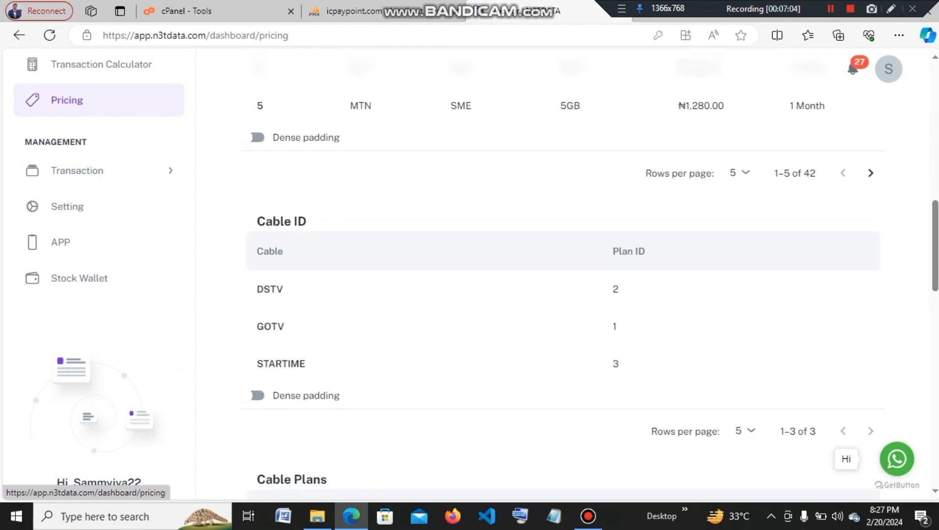
pyautogui.scroll(-1, 565, 221)
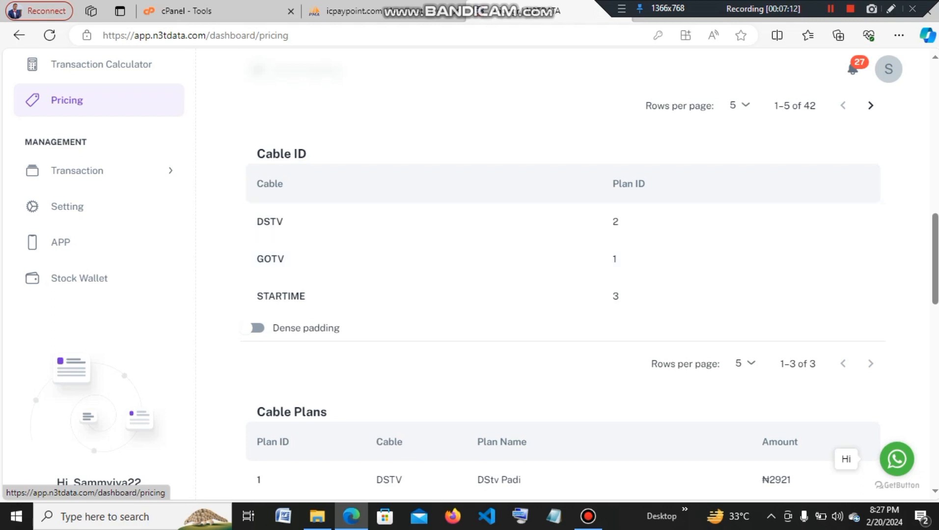
pyautogui.click(351, 11)
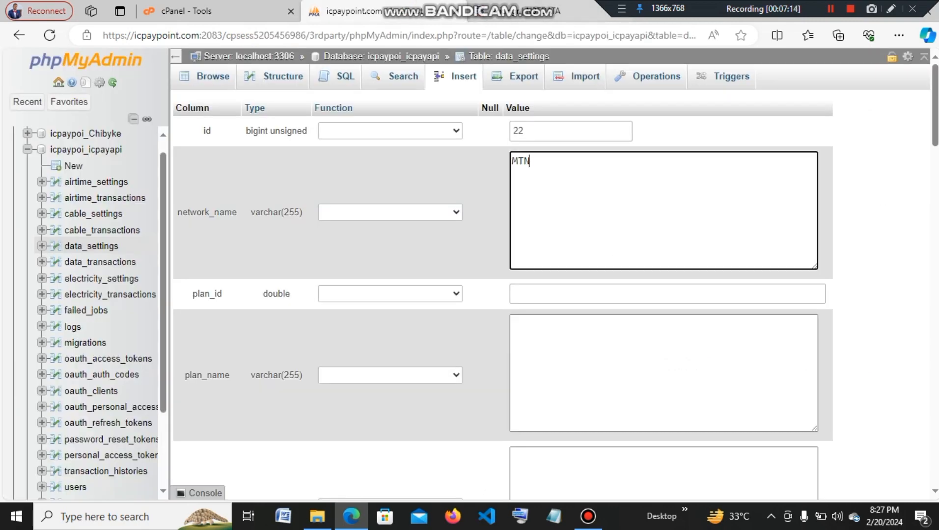
# Duplicate the phpMyAdmin tab and browse the 21 rows of icpaypoi_icpayapi's data_settings table.
pyautogui.rightClick(427, 10)
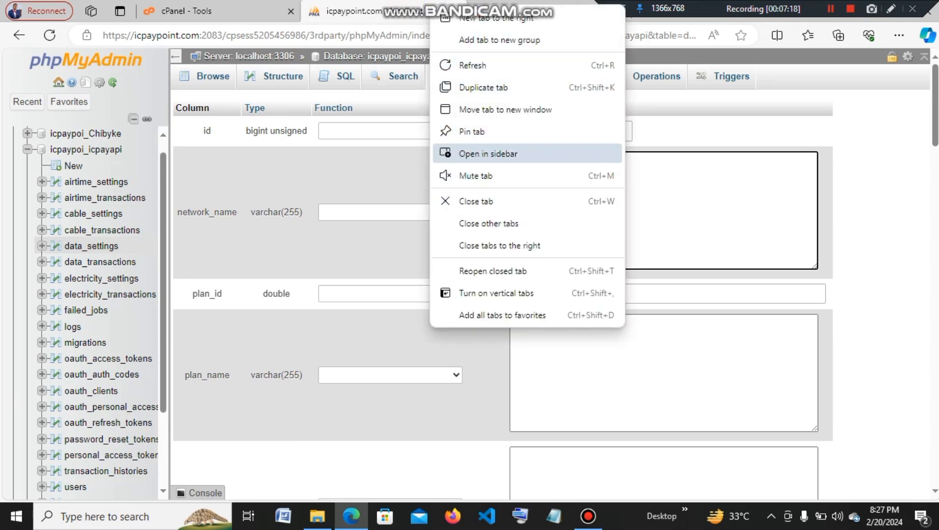
pyautogui.click(493, 90)
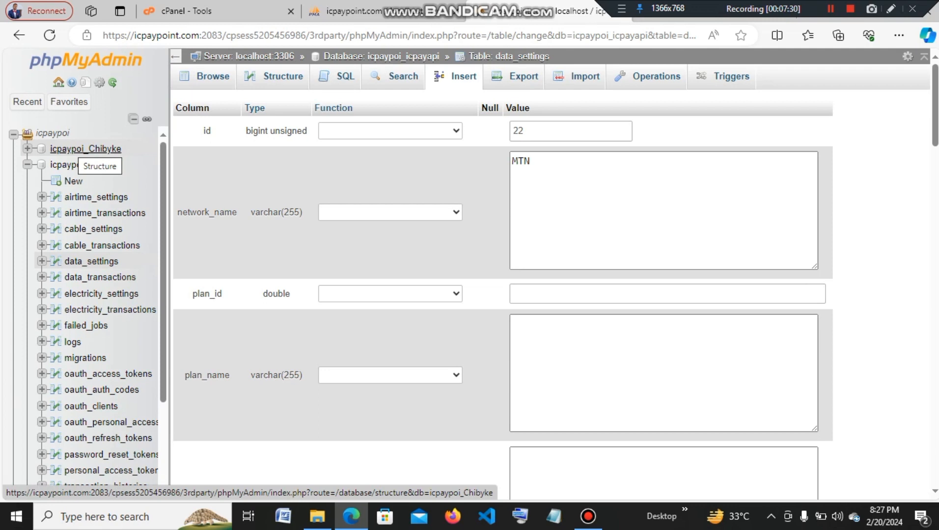
pyautogui.click(73, 149)
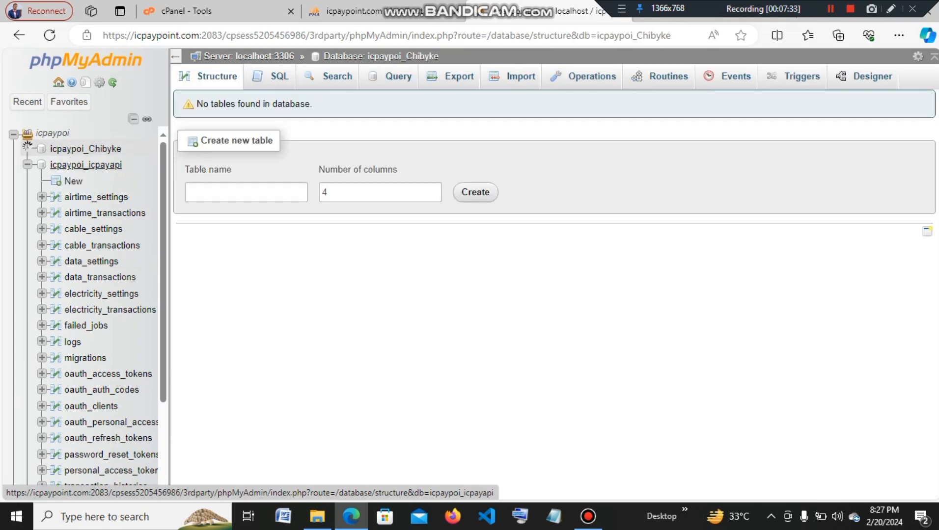
pyautogui.click(86, 165)
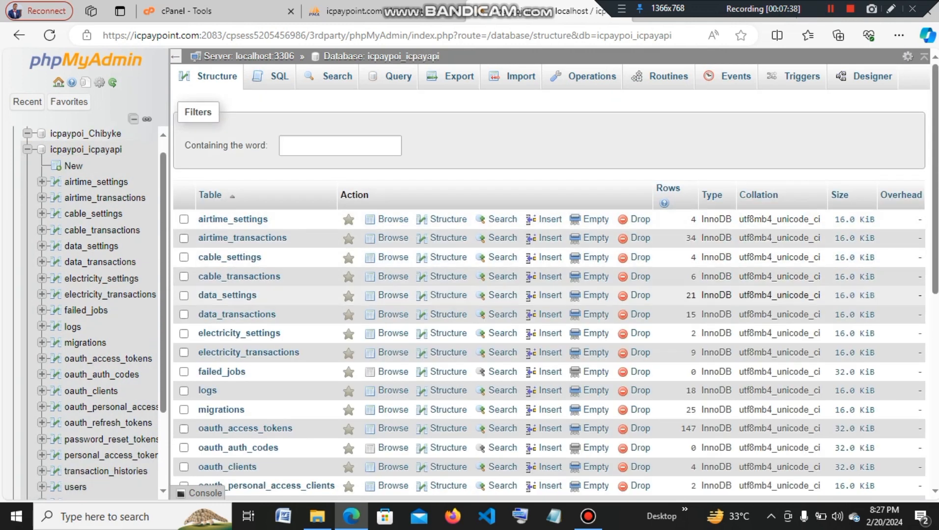
pyautogui.click(228, 296)
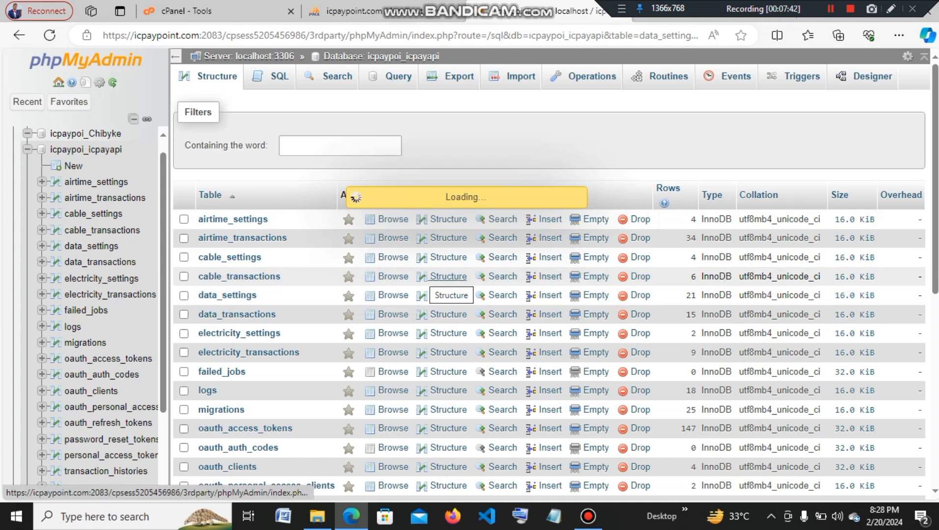
pyautogui.scroll(-8, 550, 295)
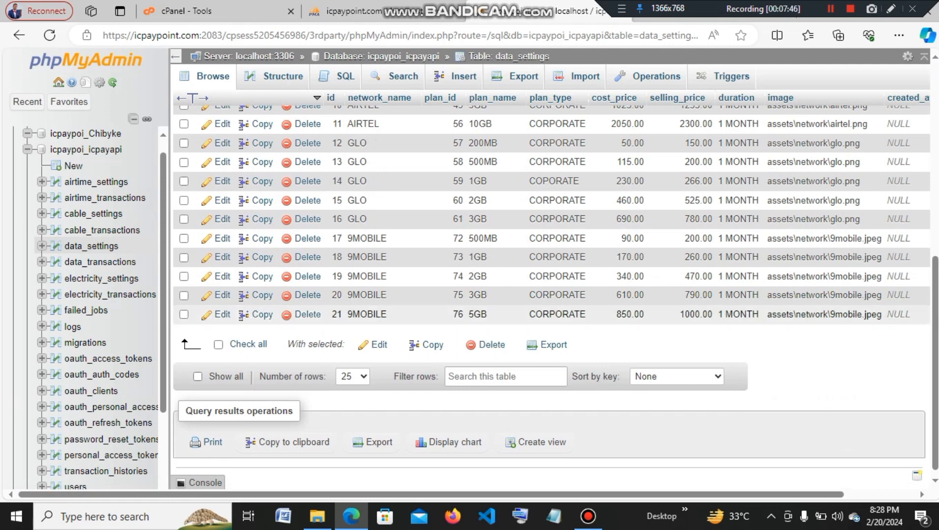
pyautogui.scroll(8, 550, 315)
pyautogui.scroll(1, 550, 295)
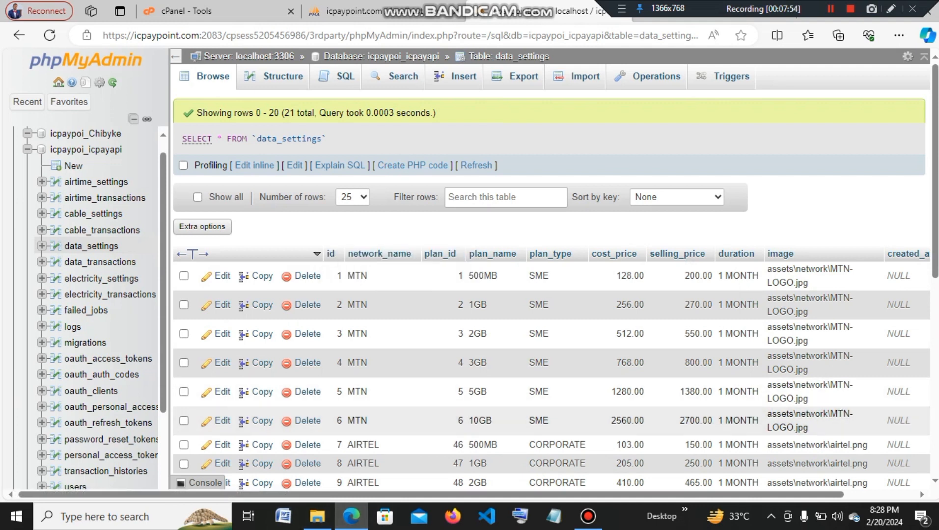
pyautogui.moveTo(679, 2); pyautogui.dragTo(243, 3)
# Set N3TData's pricing list to show 25 data plans per page.
pyautogui.click(673, 3)
pyautogui.scroll(-7, 565, 275)
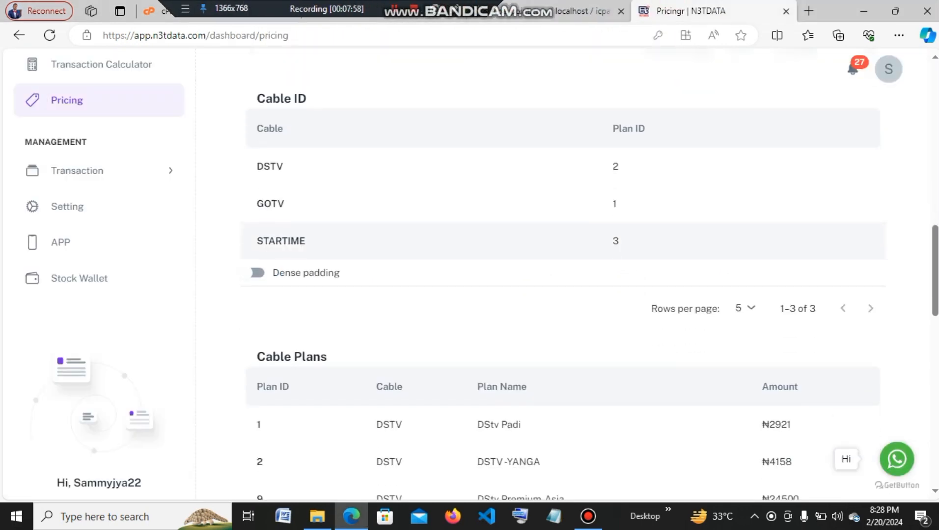
pyautogui.scroll(5, 565, 275)
pyautogui.scroll(5, 565, 275)
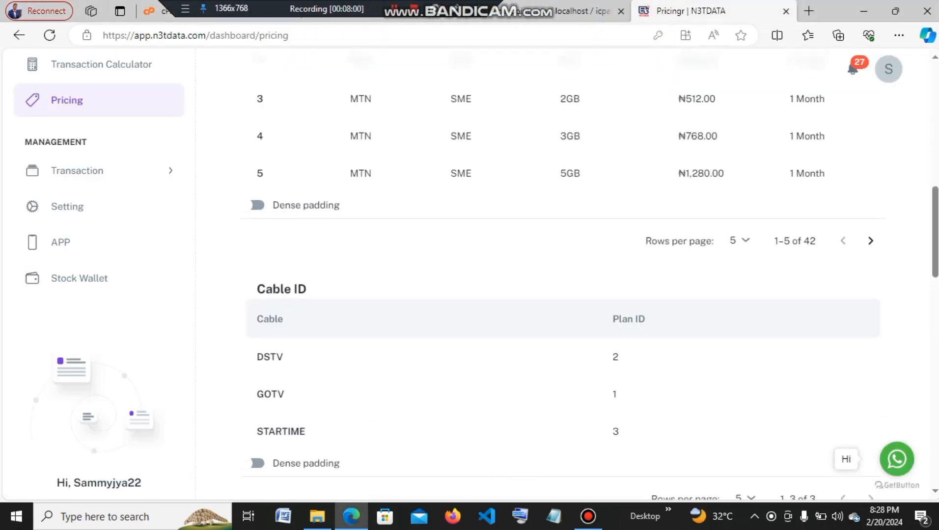
pyautogui.scroll(3, 565, 275)
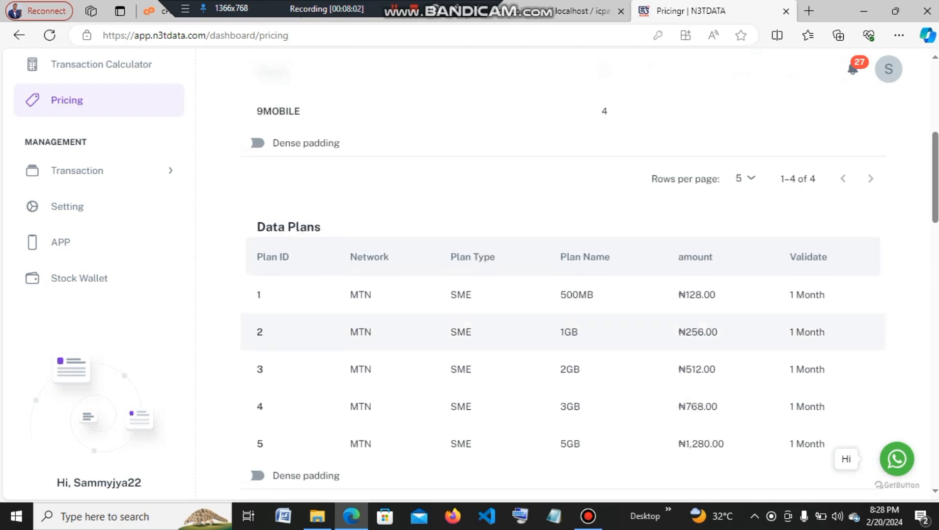
pyautogui.scroll(-4, 565, 275)
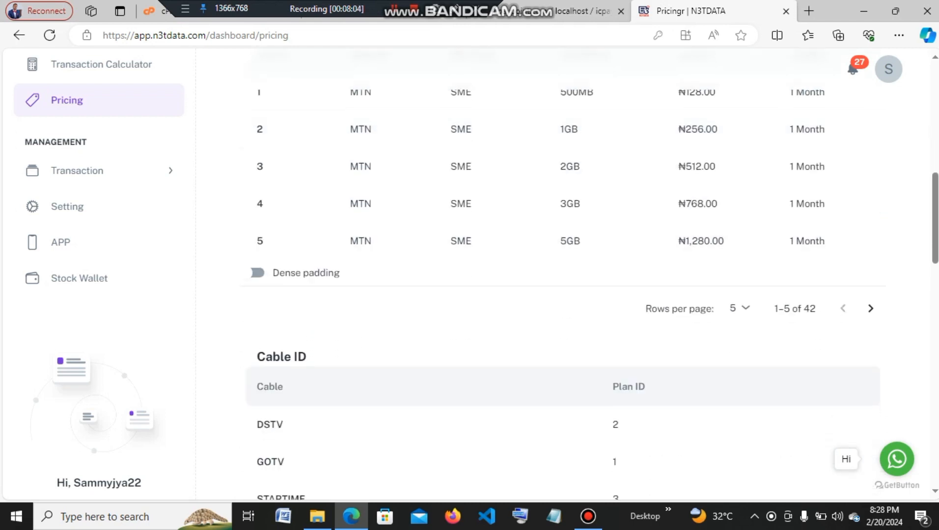
pyautogui.click(739, 308)
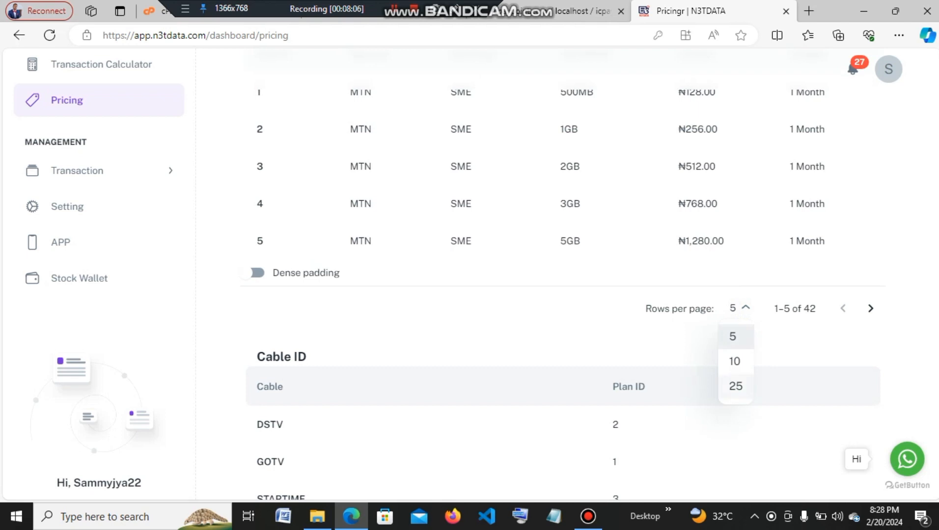
pyautogui.click(730, 388)
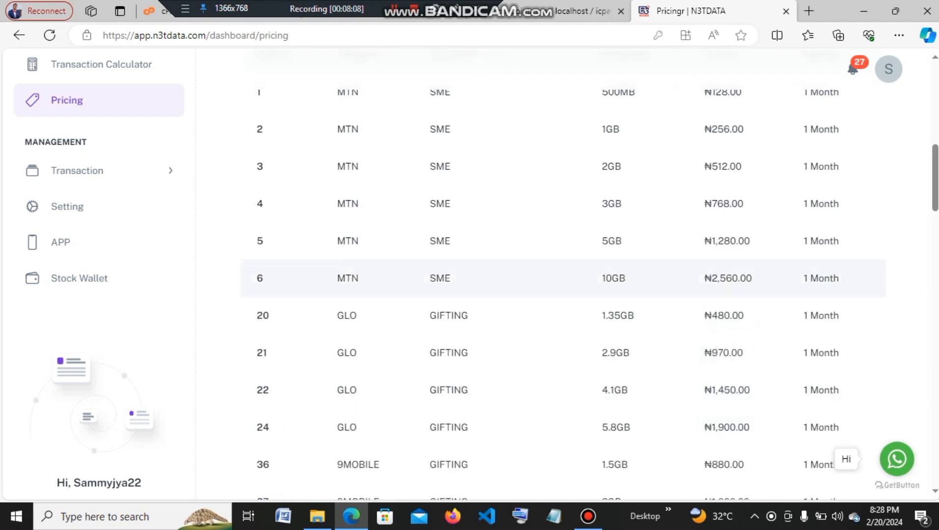
# Scroll to the MTN COOPERATE GIFTING plans, including plan 53: 3GB at ₦780.00 for 1 Month.
pyautogui.scroll(1, 563, 275)
pyautogui.scroll(-1, 563, 275)
pyautogui.scroll(-5, 563, 275)
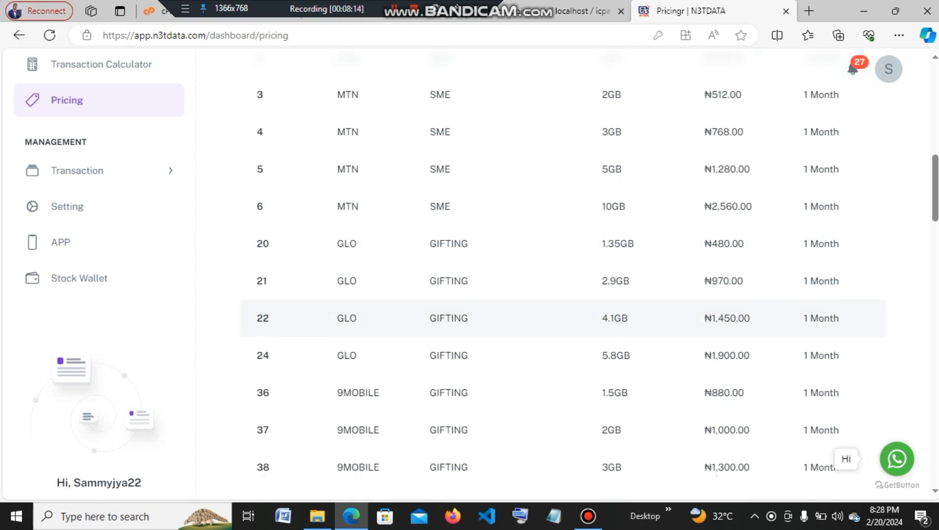
pyautogui.scroll(-2, 563, 275)
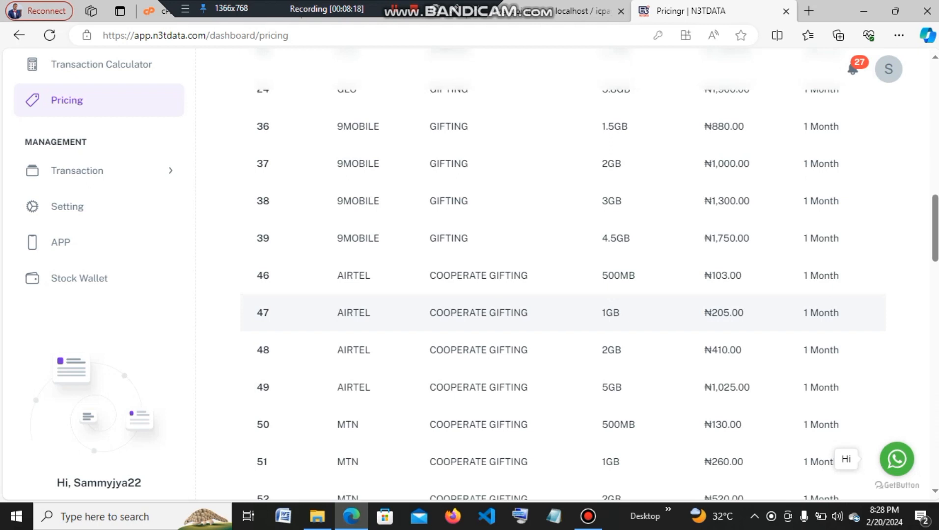
pyautogui.scroll(-2, 563, 313)
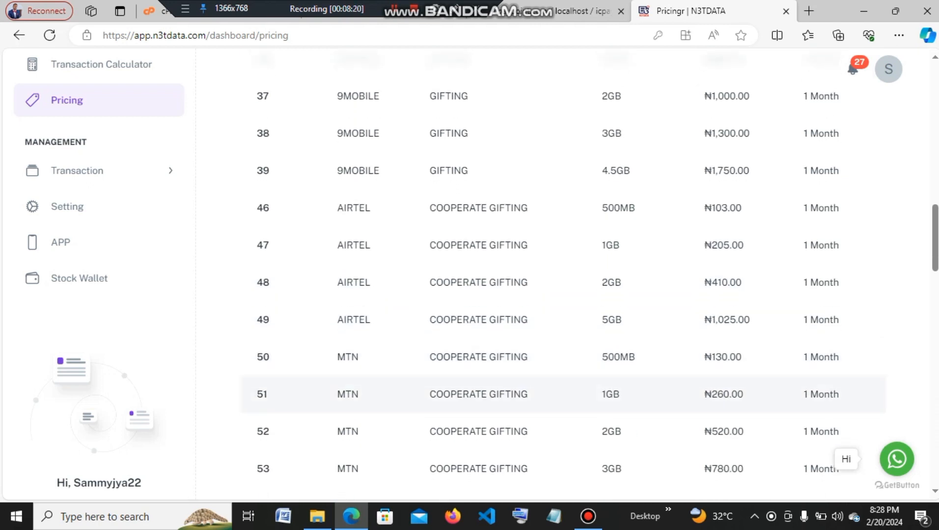
pyautogui.scroll(-4, 563, 388)
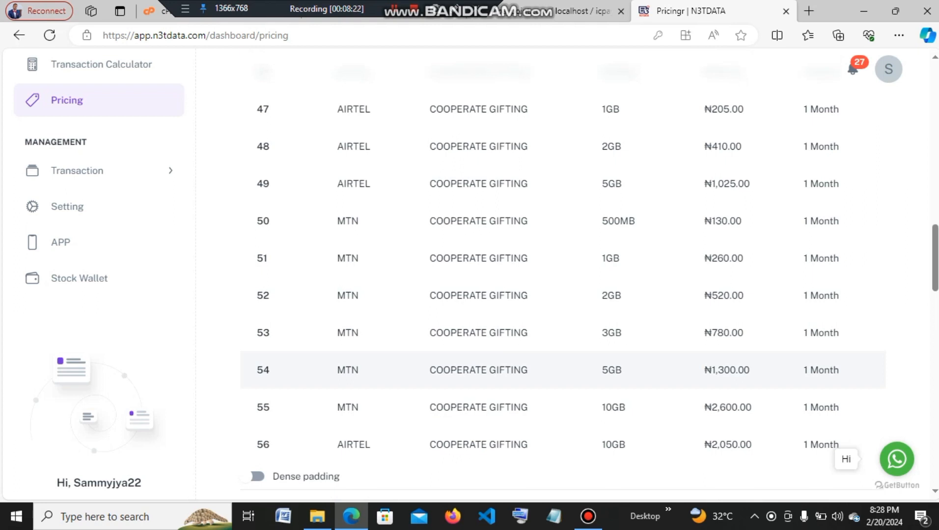
pyautogui.scroll(5, 564, 374)
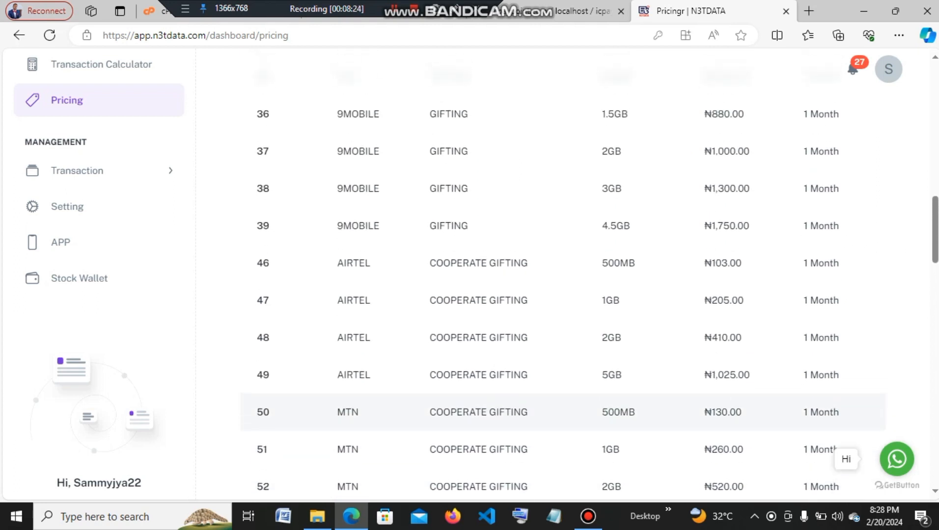
pyautogui.scroll(-3, 563, 374)
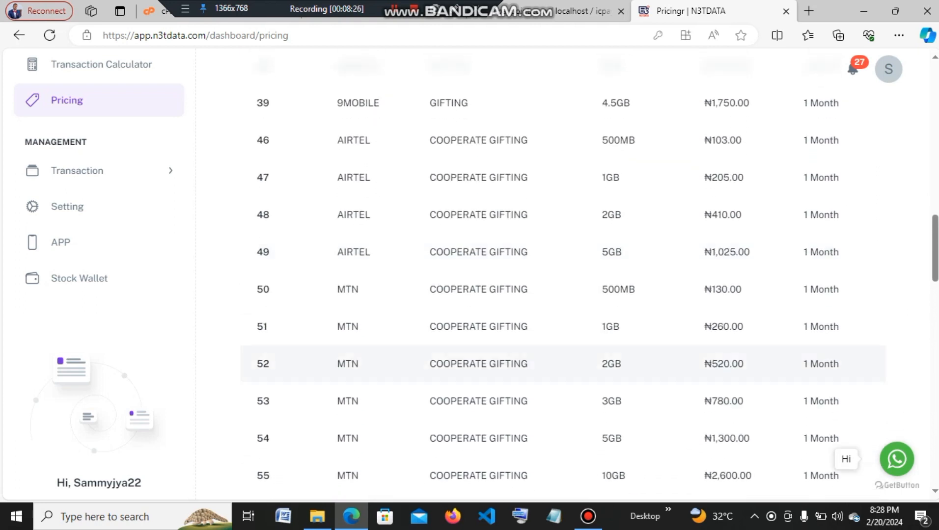
pyautogui.scroll(-3, 563, 373)
pyautogui.scroll(3, 563, 373)
pyautogui.scroll(-2, 563, 373)
pyautogui.scroll(-2, 564, 373)
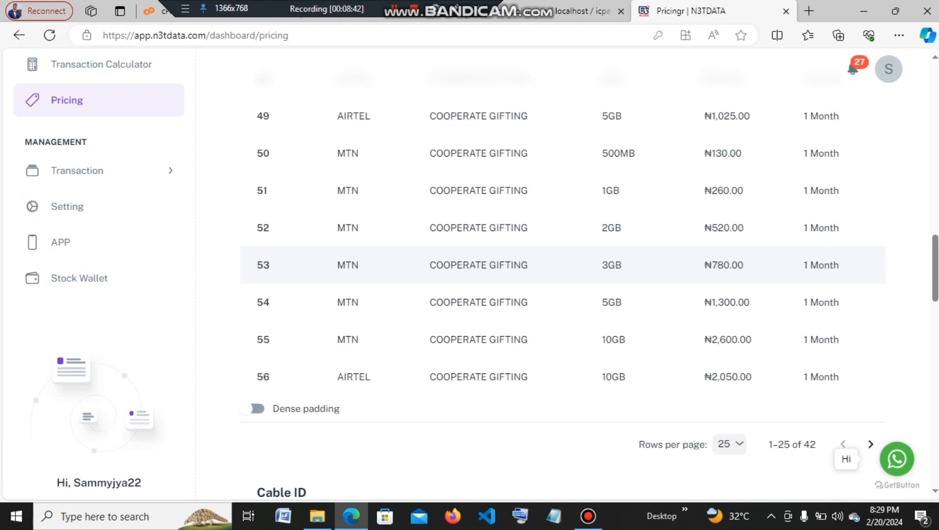
pyautogui.moveTo(345, 3); pyautogui.dragTo(670, 3)
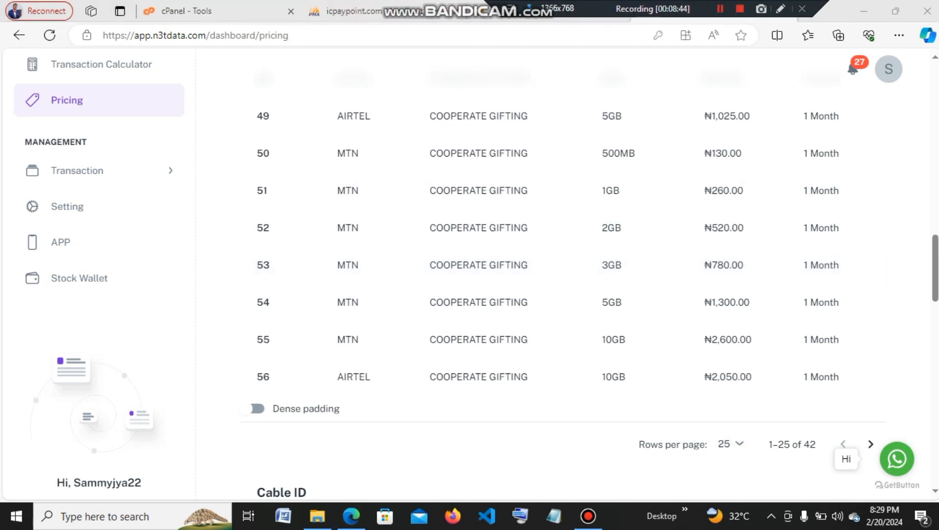
# Enter plan_id 53 in the new data_settings row and type a corporate label into plan_name.
pyautogui.click(376, 10)
pyautogui.click(554, 294)
pyautogui.write('53')
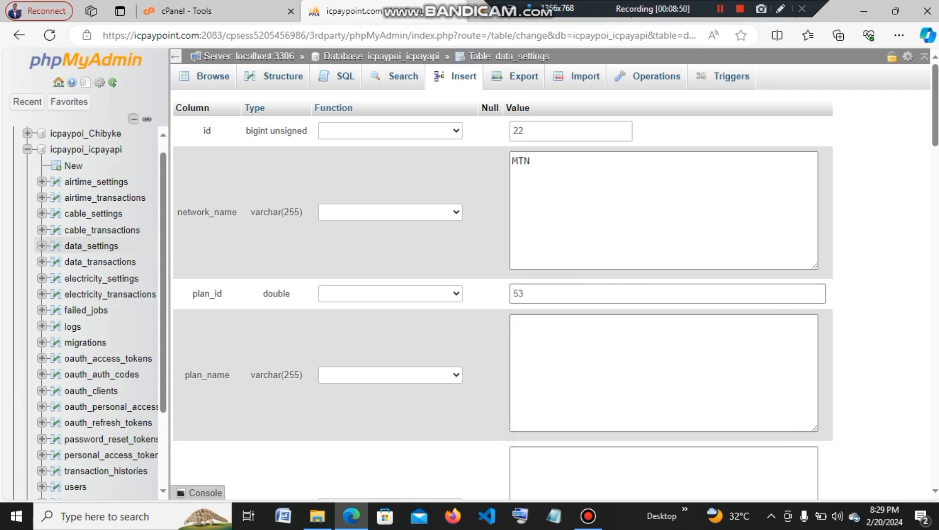
pyautogui.click(590, 339)
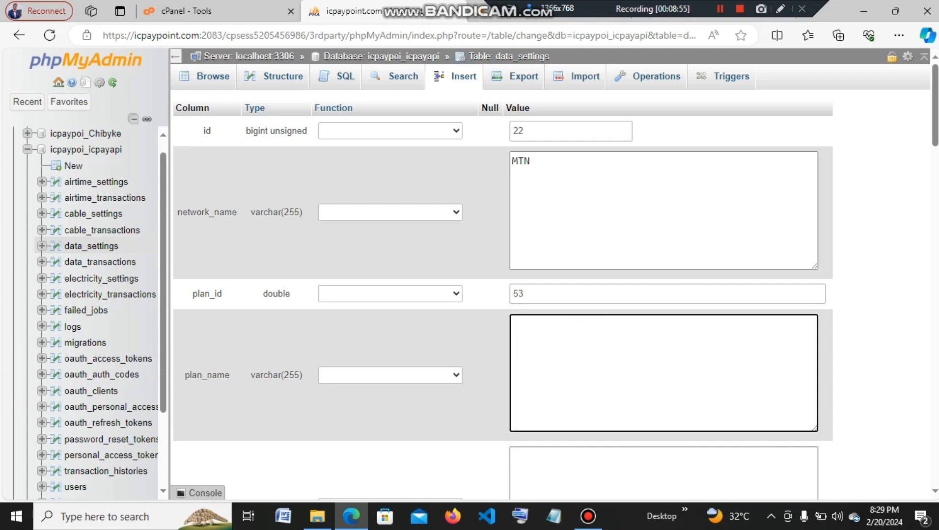
pyautogui.write('CORPORAT')
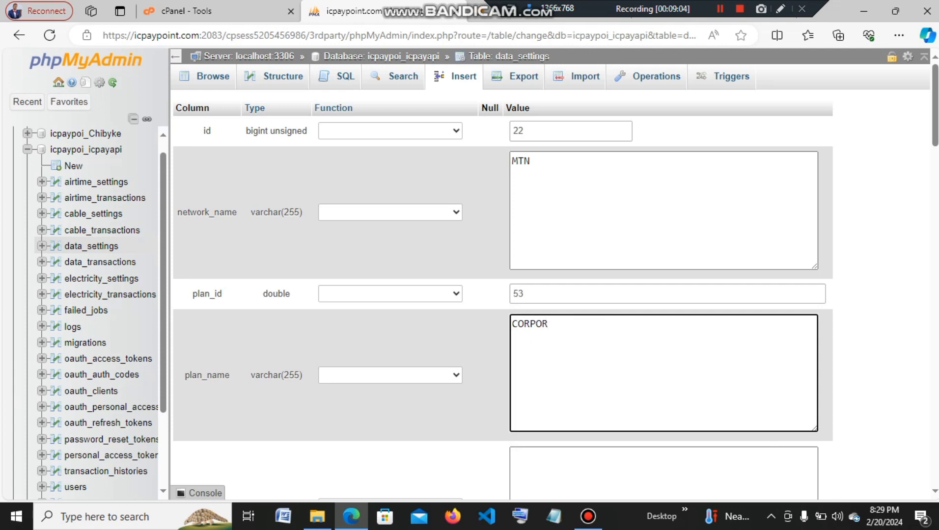
pyautogui.press('BackSpace')
pyautogui.write('E')
pyautogui.scroll(-3, 509, 350)
pyautogui.click(509, 350)
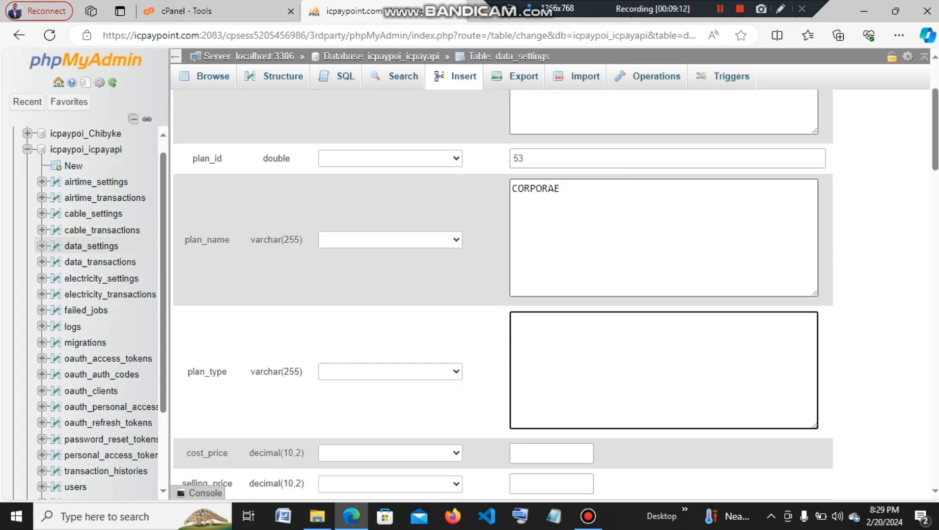
# Replace plan_name with 3GB and set plan_type to CORPORATE.
pyautogui.moveTo(564, 188); pyautogui.dragTo(511, 189)
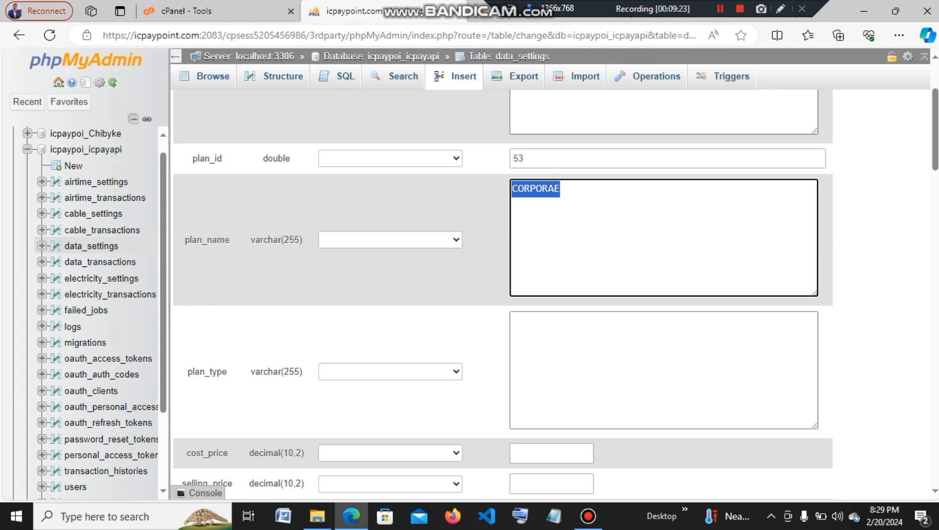
pyautogui.write('3GB')
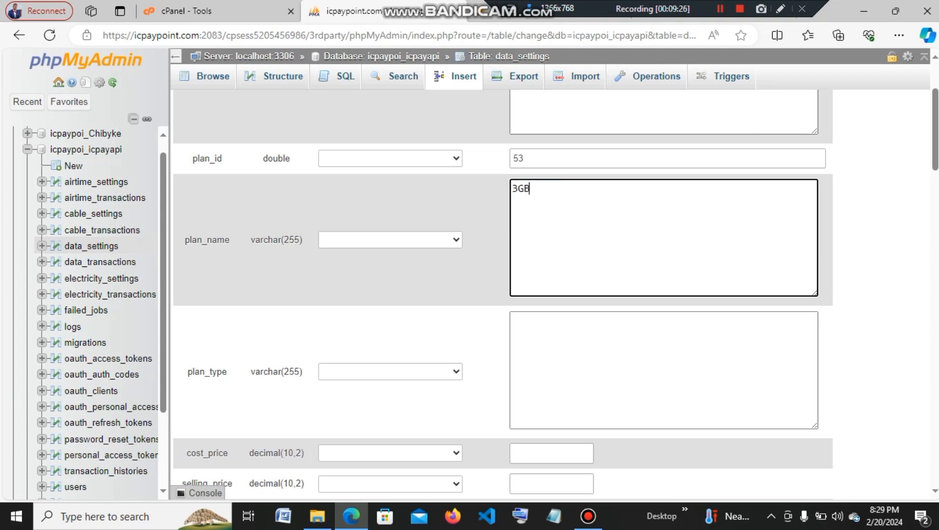
pyautogui.click(562, 349)
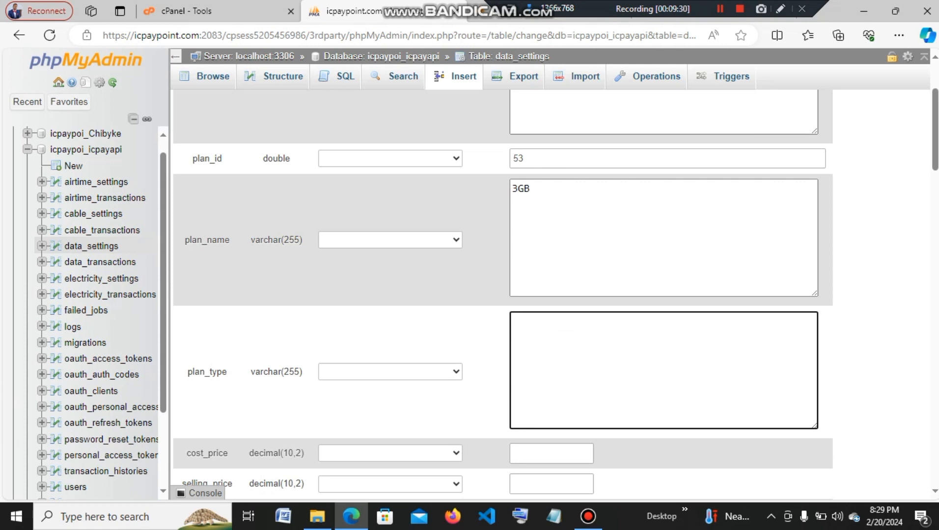
pyautogui.write('CORPORATE')
pyautogui.scroll(-1, 552, 385)
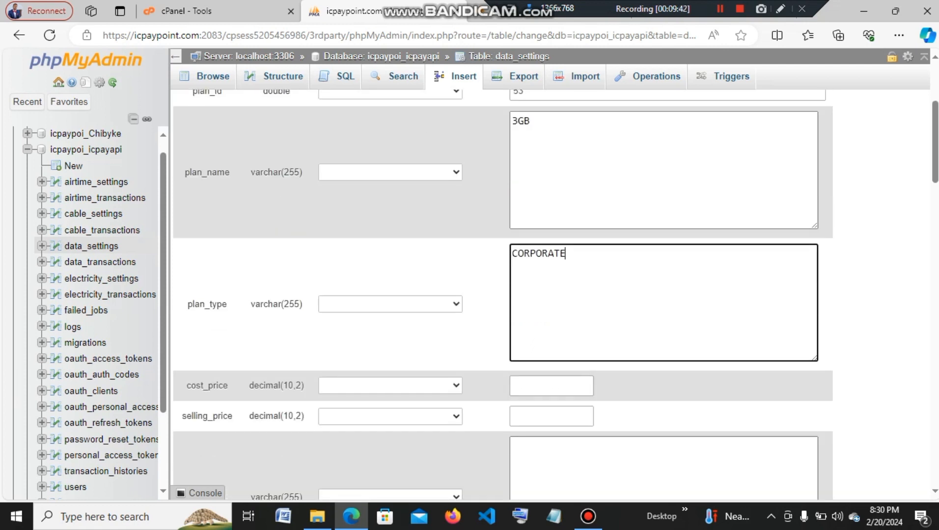
pyautogui.moveTo(597, 9); pyautogui.dragTo(313, 9)
pyautogui.click(678, 4)
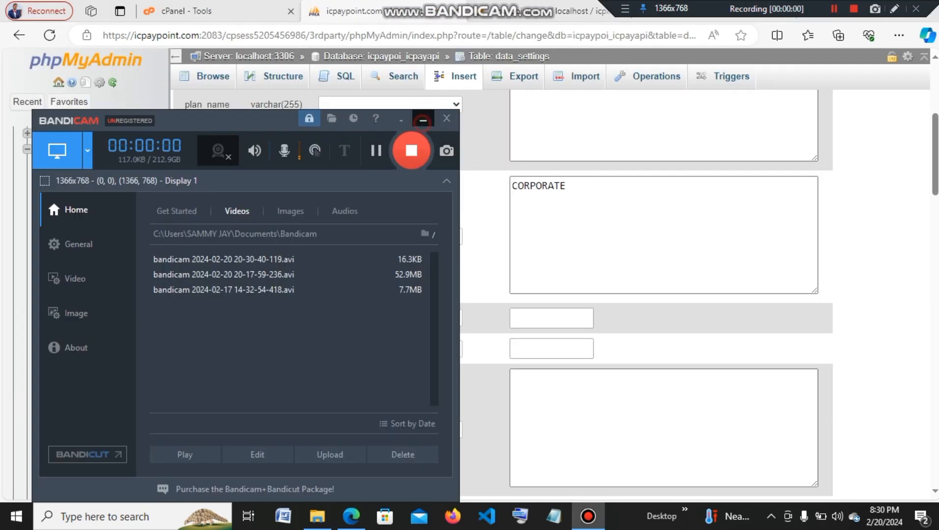
pyautogui.click(423, 119)
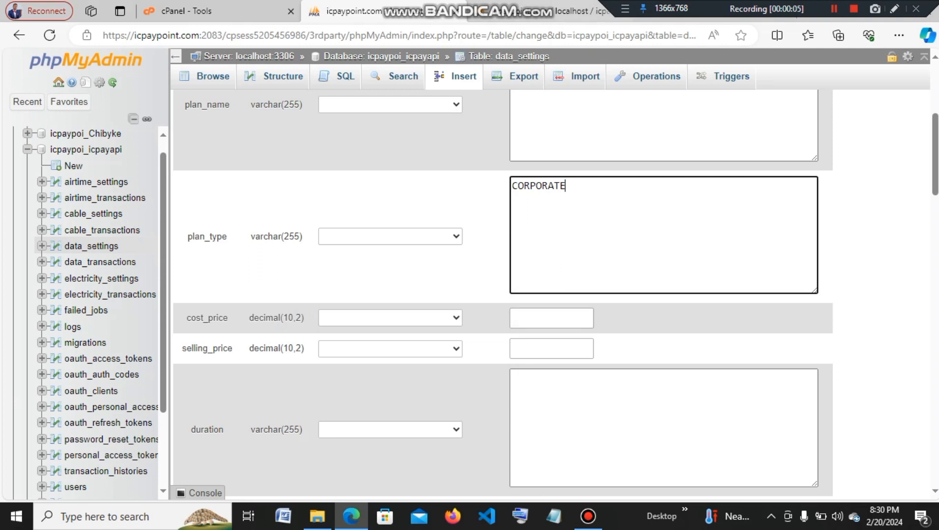
pyautogui.moveTo(776, 3); pyautogui.dragTo(338, 3)
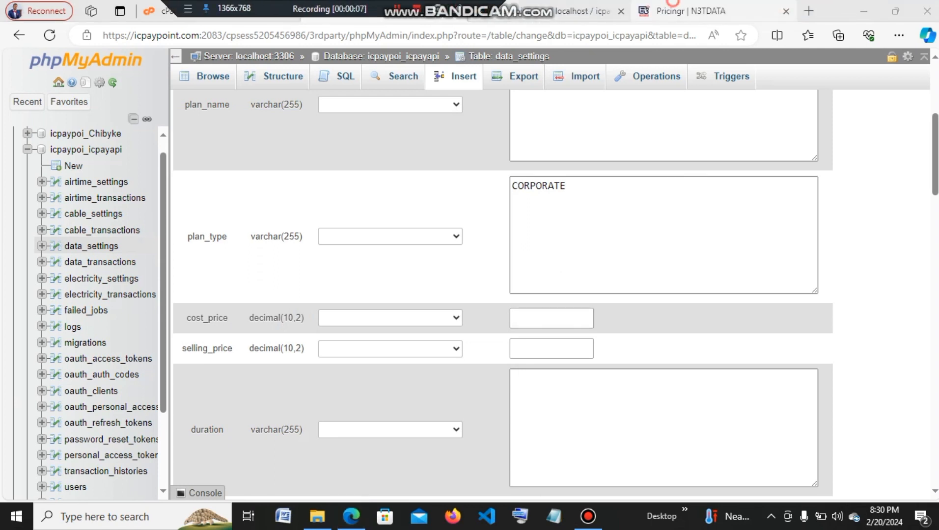
pyautogui.click(697, 11)
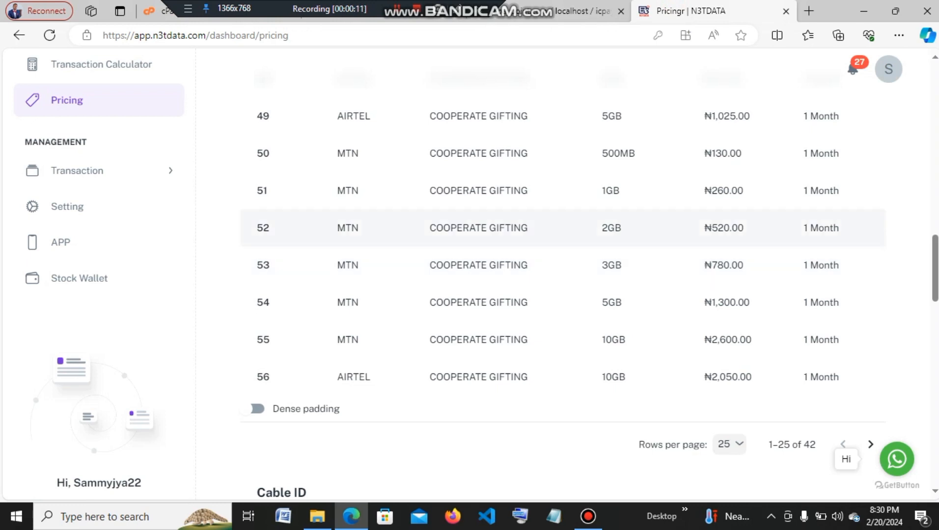
pyautogui.moveTo(343, 9); pyautogui.dragTo(781, 9)
pyautogui.click(418, 11)
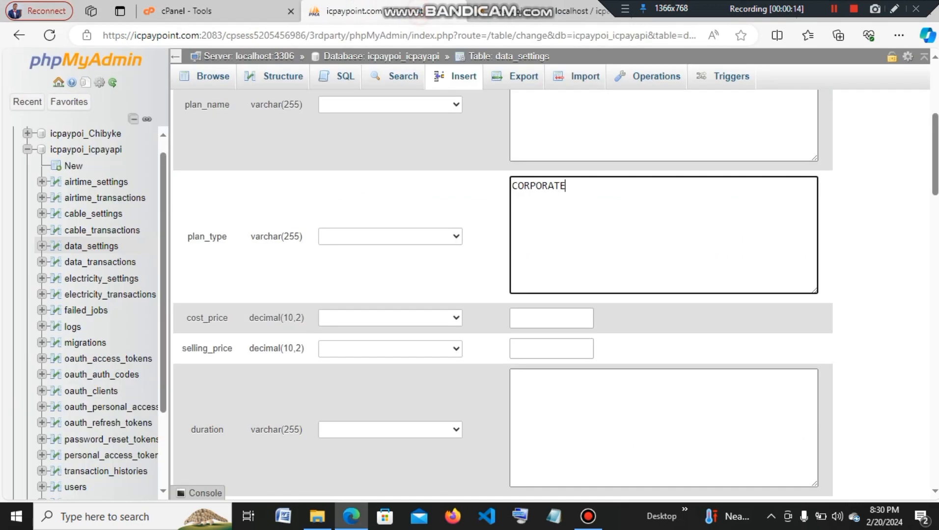
pyautogui.scroll(-1, 502, 294)
# Enter cost_price 780, selling_price 810 and duration 1 MONTH in the new data_settings row.
pyautogui.click(525, 251)
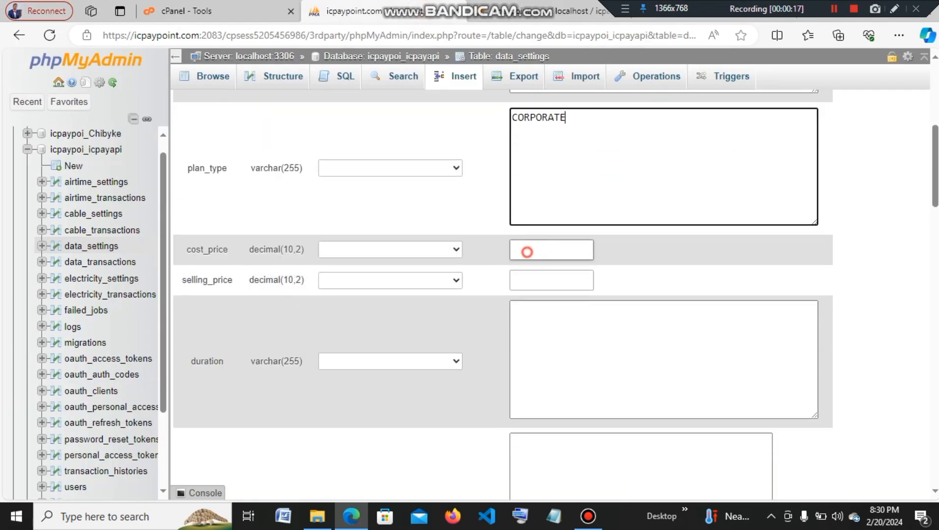
pyautogui.write('780')
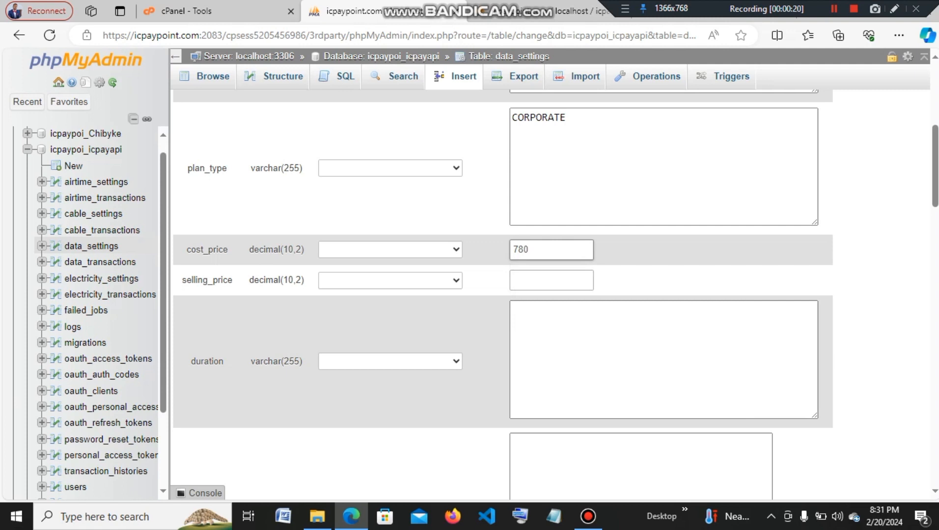
pyautogui.click(523, 281)
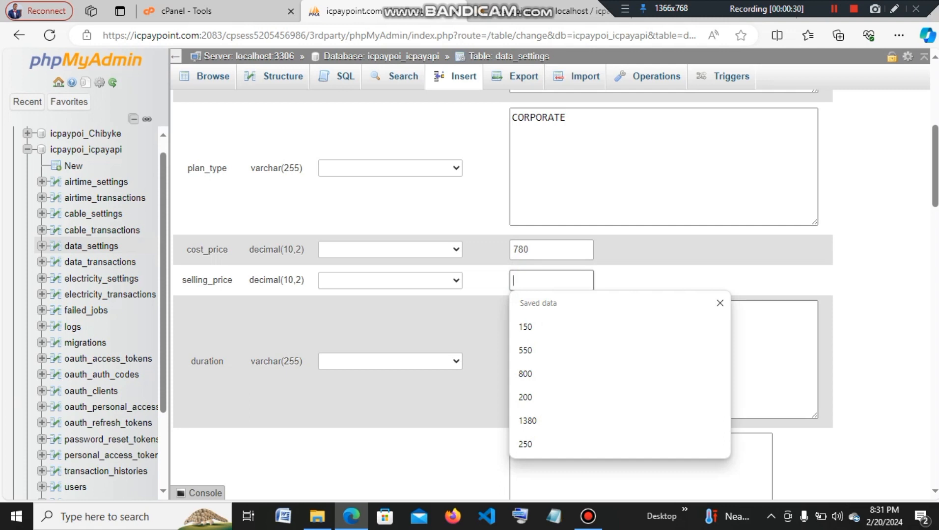
pyautogui.write('7')
pyautogui.press('BackSpace')
pyautogui.write('8')
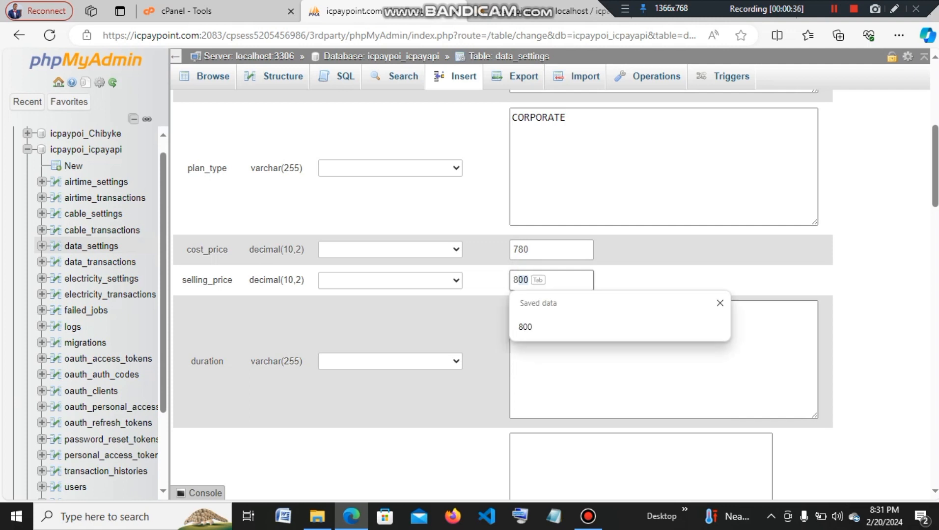
pyautogui.write('10')
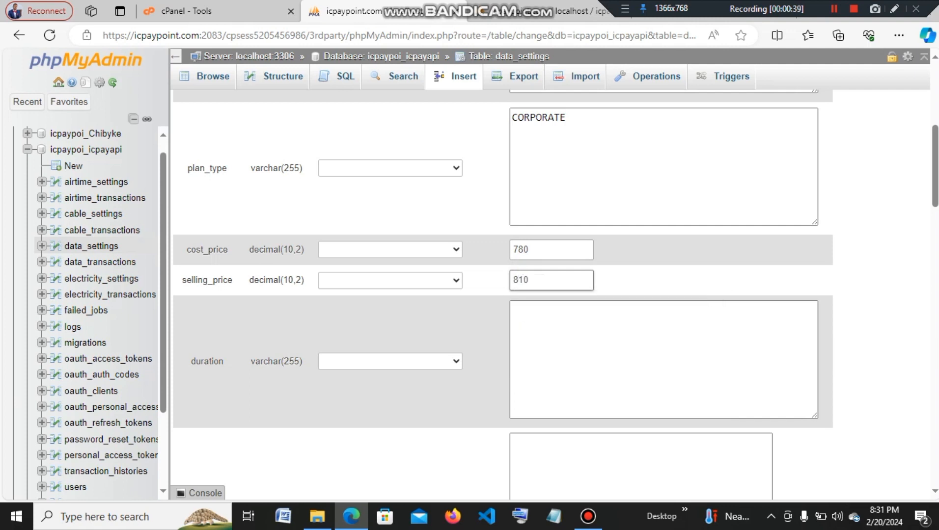
pyautogui.click(540, 313)
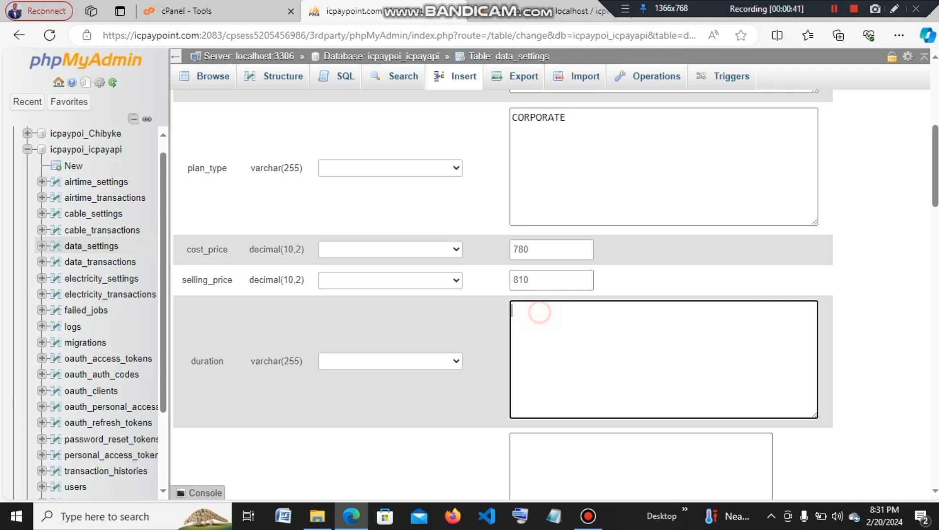
pyautogui.write('1 MONTH')
pyautogui.moveTo(734, 7); pyautogui.dragTo(322, 5)
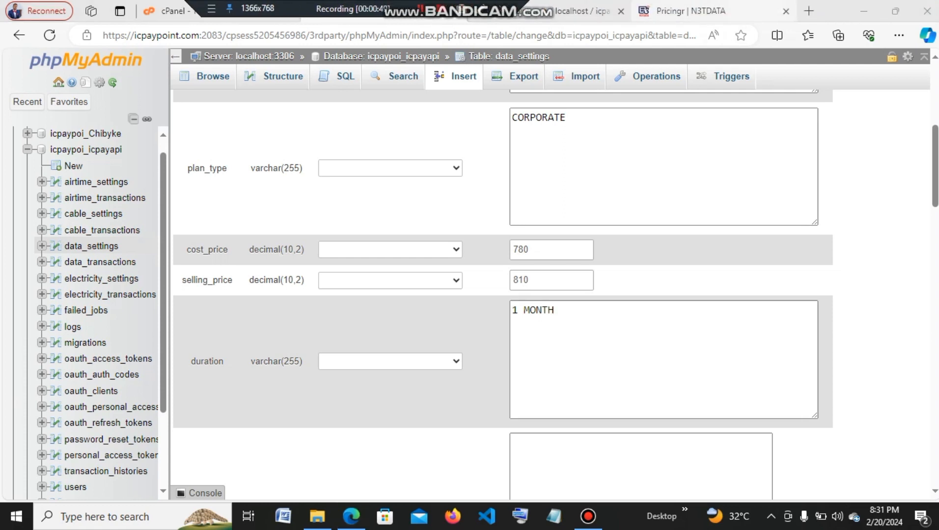
pyautogui.click(697, 10)
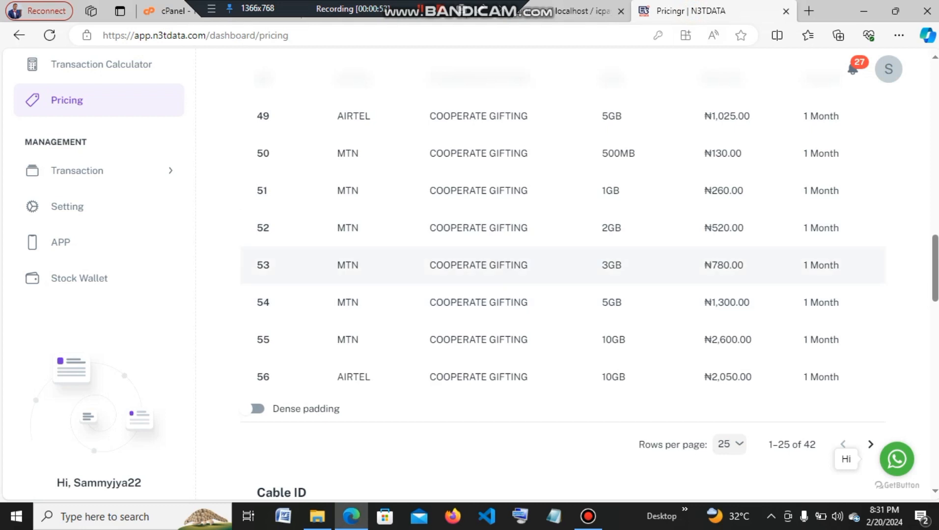
# Page N3TData's pricing list forward to plans 61–75, such as MTN GIFTING 1GB at ₦240.00.
pyautogui.scroll(10, 540, 255)
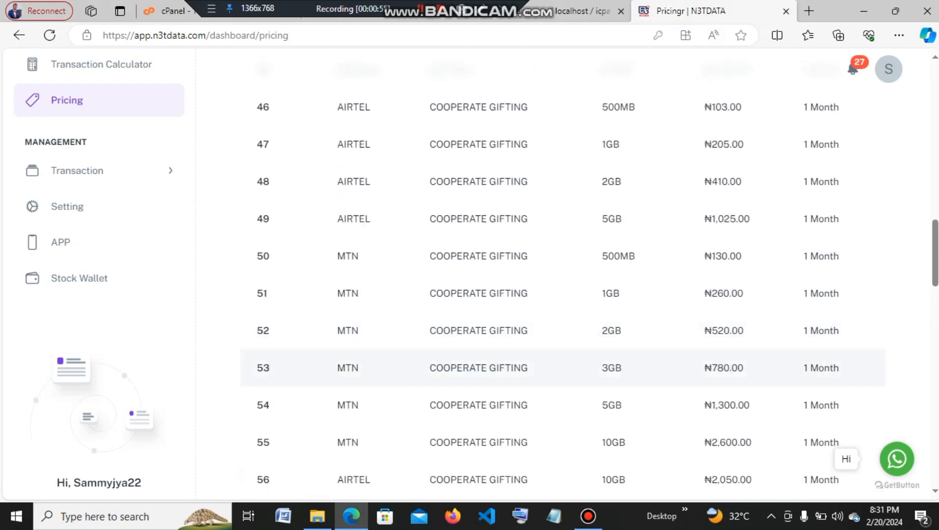
pyautogui.scroll(5, 540, 246)
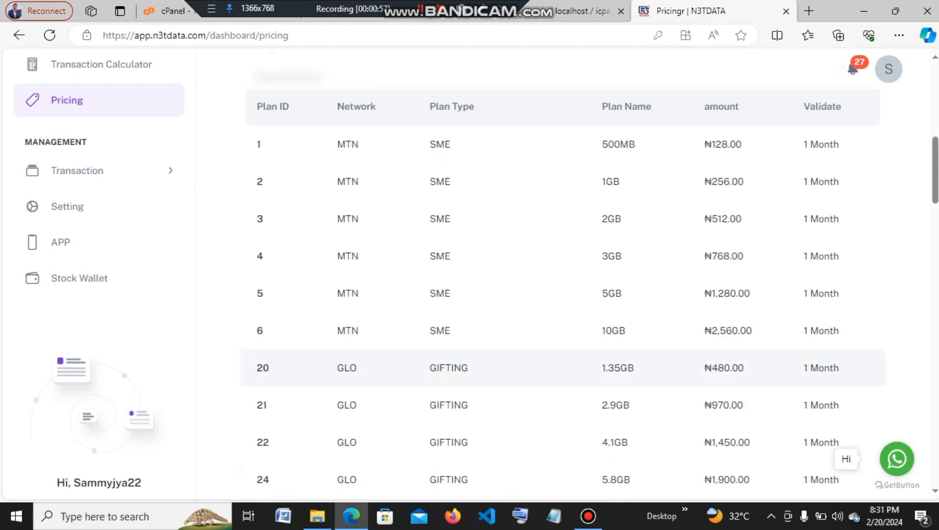
pyautogui.scroll(-10, 540, 246)
pyautogui.scroll(-10, 540, 255)
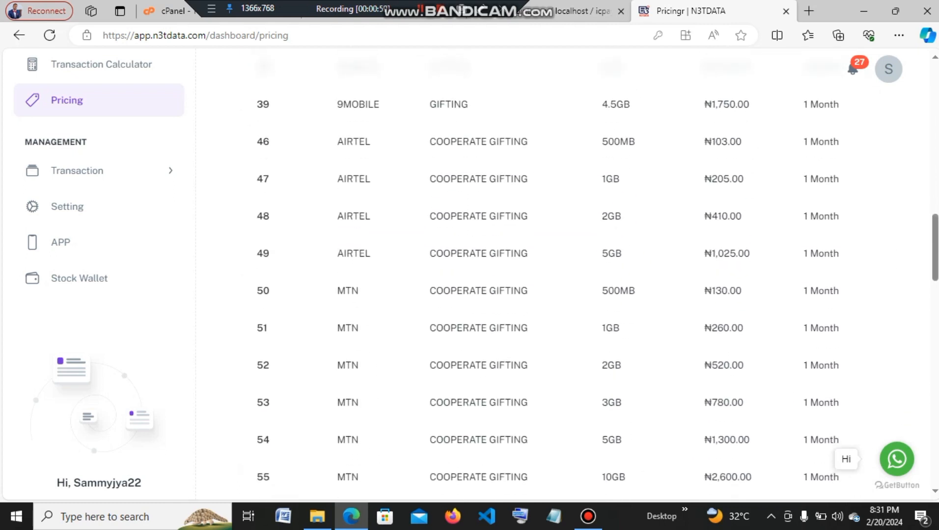
pyautogui.click(870, 241)
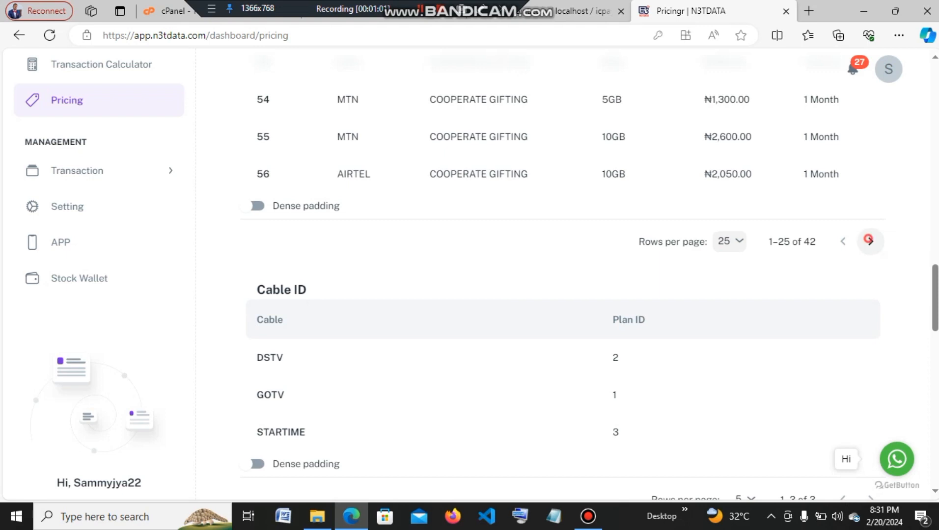
pyautogui.scroll(7, 870, 241)
pyautogui.scroll(2, 540, 245)
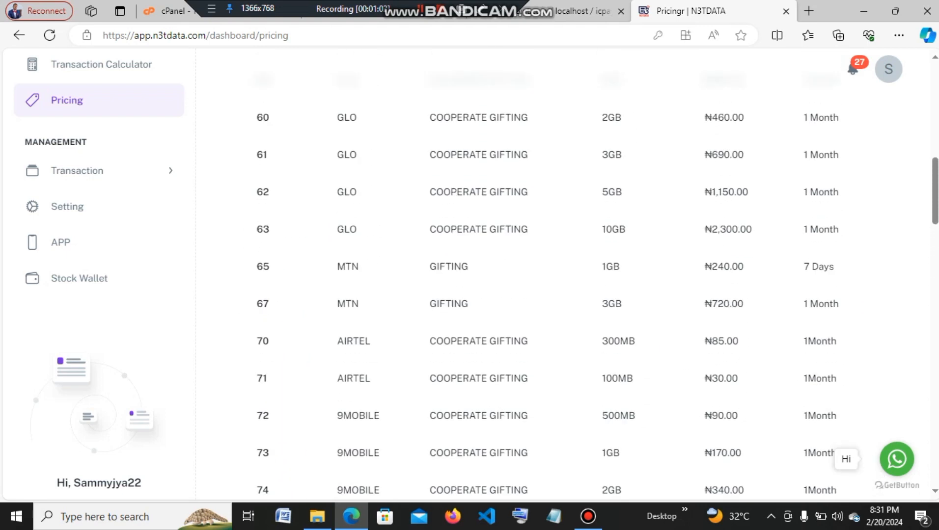
pyautogui.scroll(-1, 562, 300)
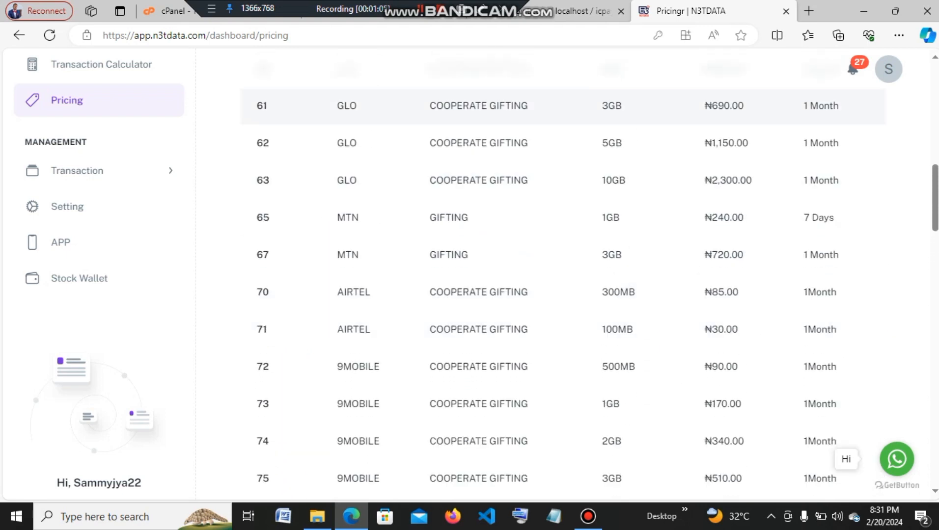
pyautogui.click(439, 9)
pyautogui.moveTo(313, 4); pyautogui.dragTo(664, 6)
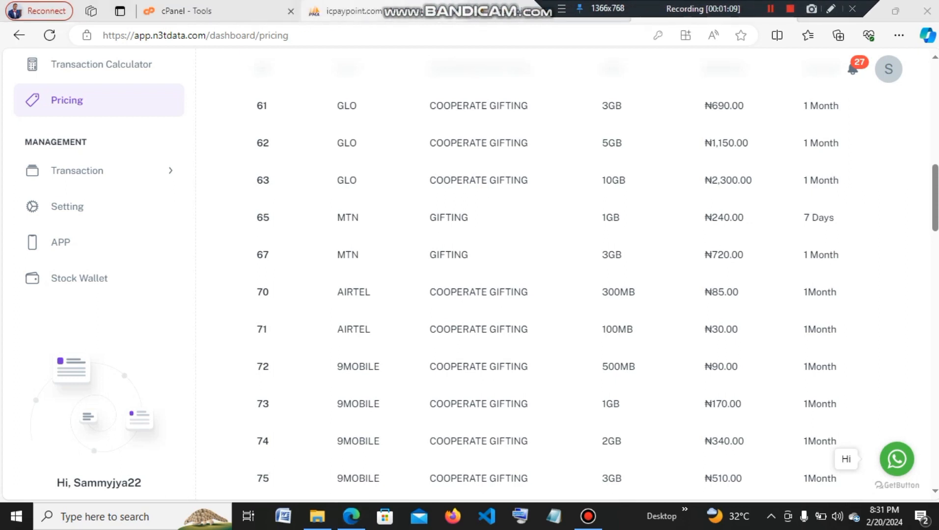
pyautogui.click(354, 11)
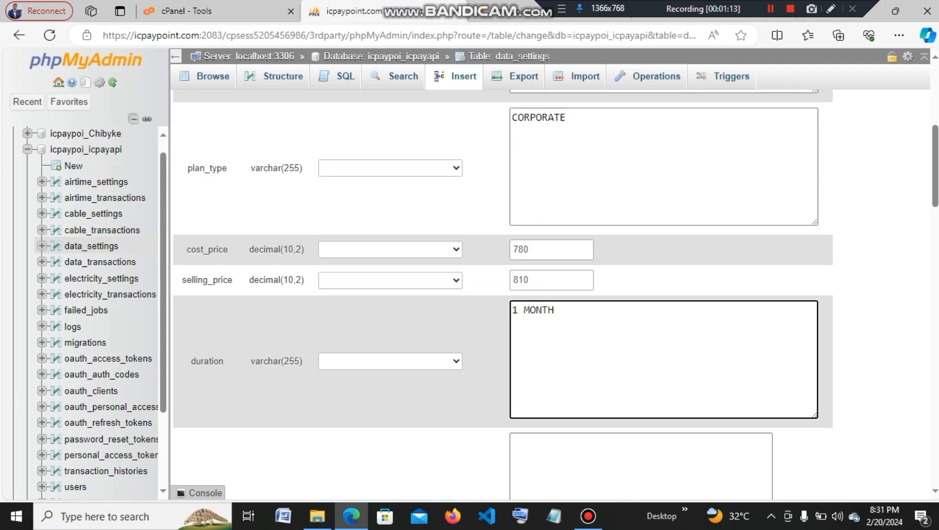
# Try pasting into the data_settings image field, leaving it blank for now.
pyautogui.scroll(-3, 503, 295)
pyautogui.scroll(-2, 503, 295)
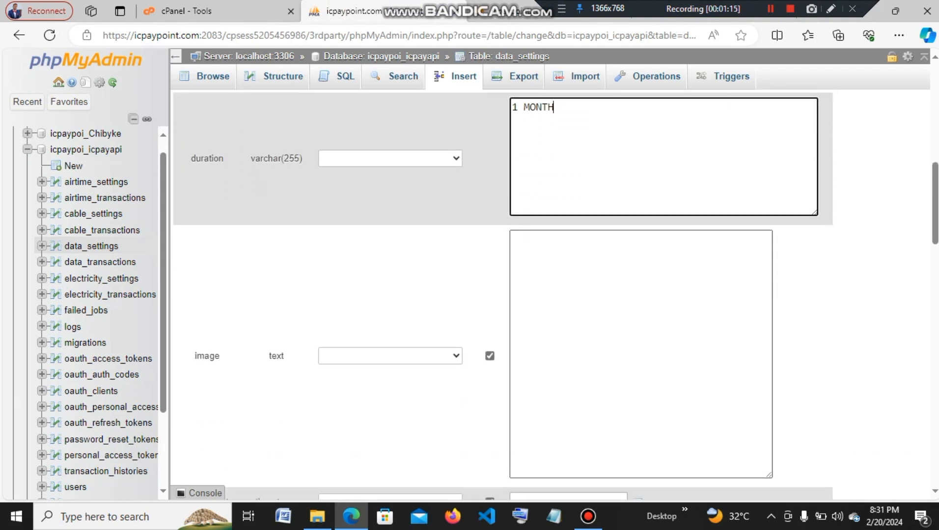
pyautogui.click(553, 285)
pyautogui.rightClick(554, 284)
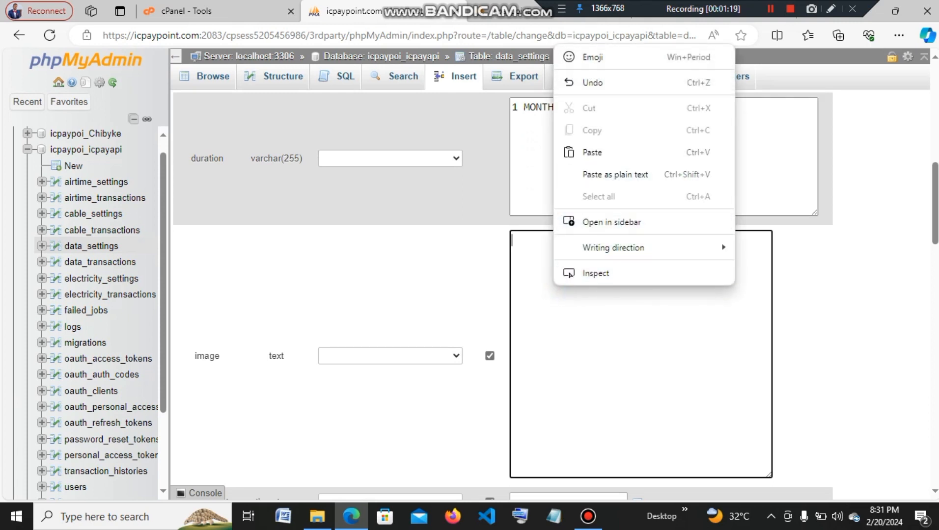
pyautogui.click(551, 371)
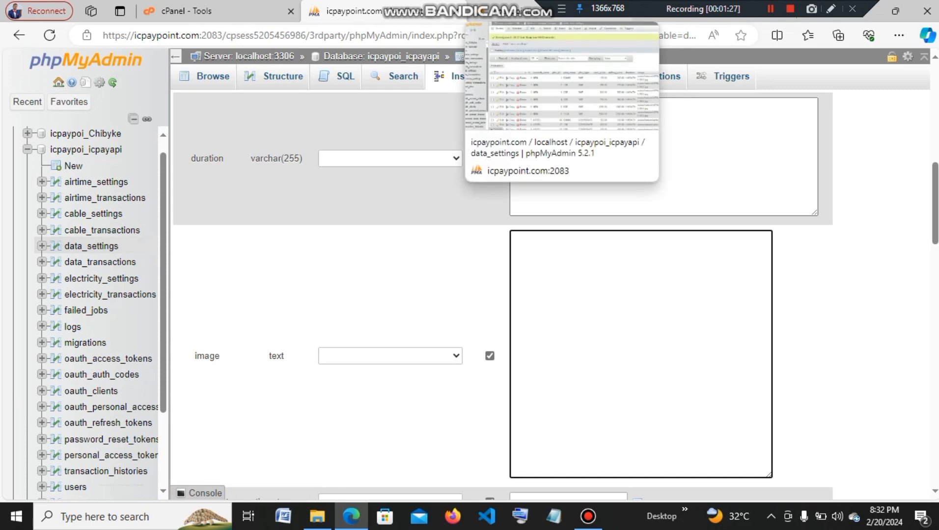
# Copy the image path assets\network\MTN-LOGO.jpg from airtime_settings row 1.
pyautogui.click(513, 12)
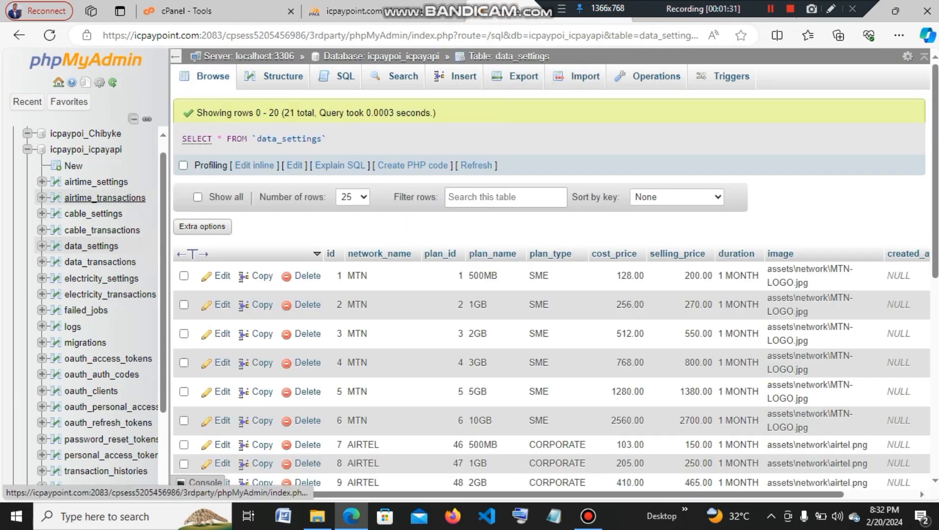
pyautogui.click(98, 183)
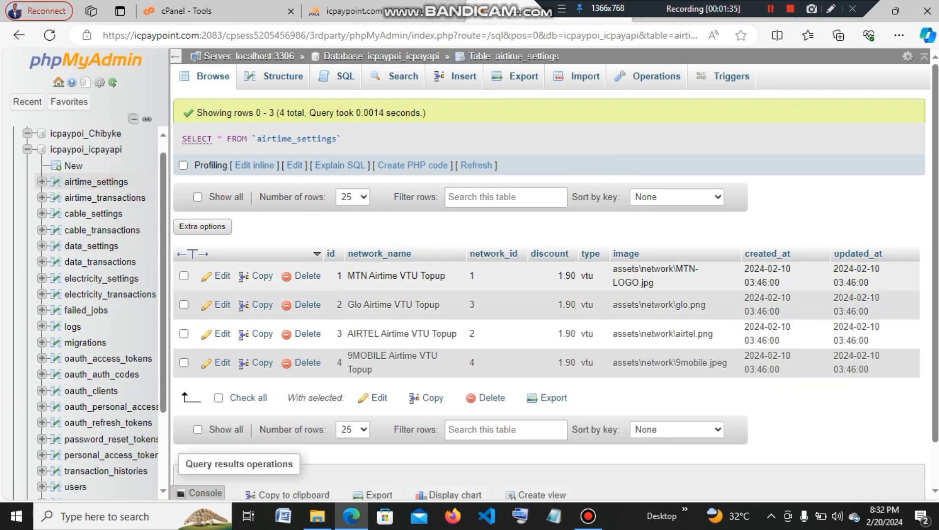
pyautogui.moveTo(656, 286); pyautogui.dragTo(613, 268)
pyautogui.rightClick(627, 273)
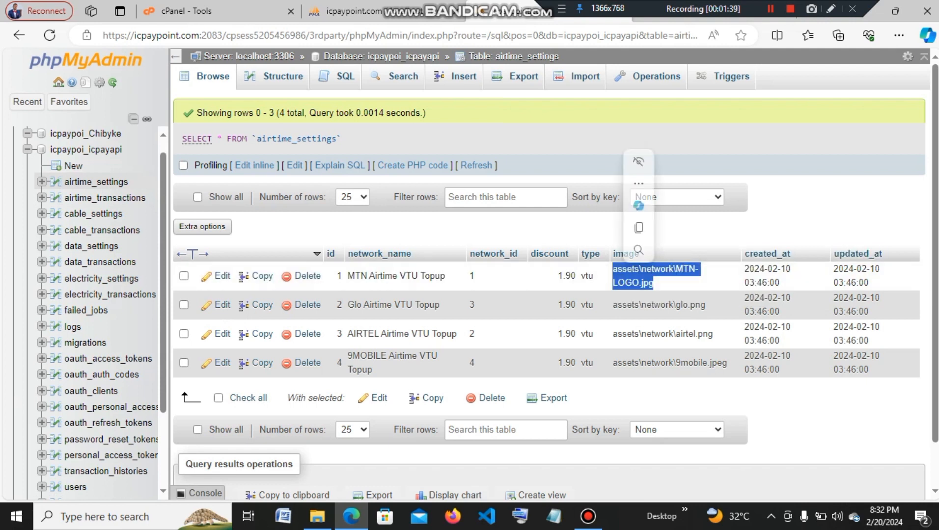
pyautogui.click(662, 36)
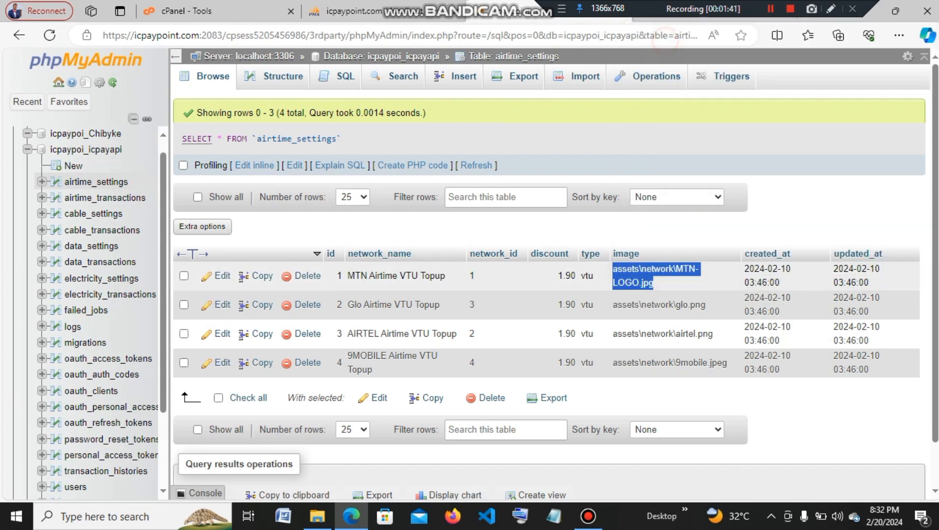
pyautogui.click(417, 13)
# Paste the MTN-LOGO.jpg path into the image field and insert the new data_settings row.
pyautogui.click(560, 243)
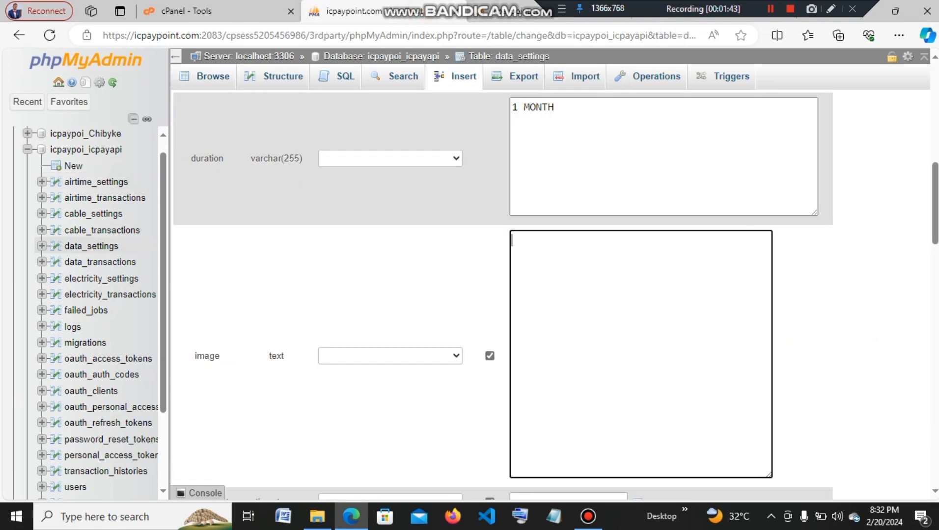
pyautogui.rightClick(560, 243)
pyautogui.click(600, 349)
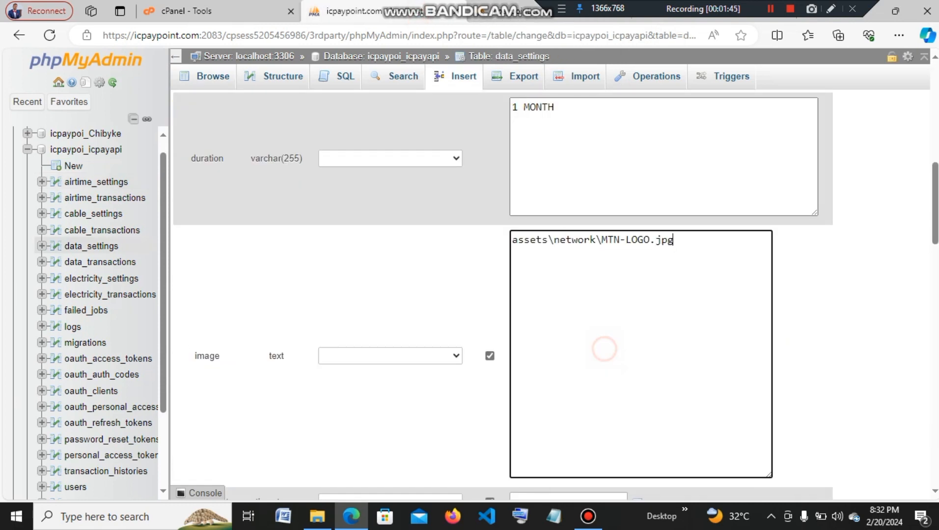
pyautogui.scroll(-4, 600, 350)
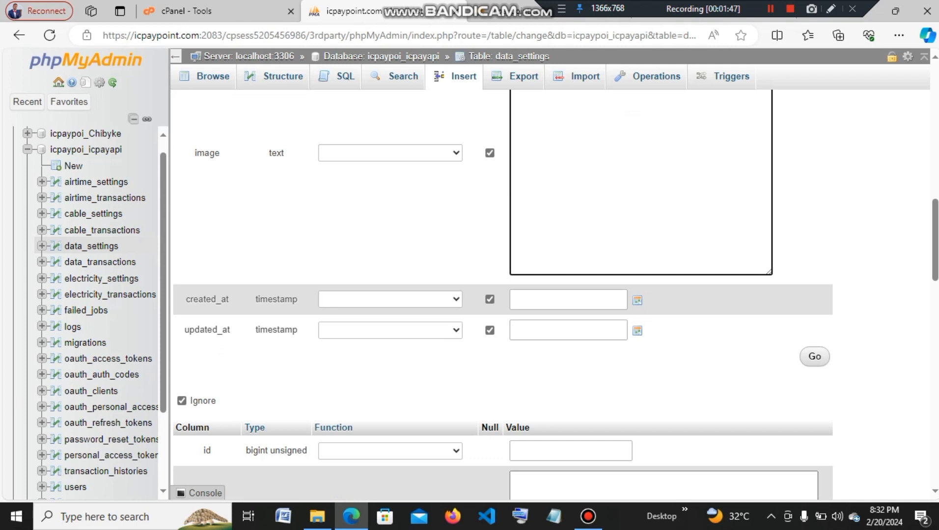
pyautogui.click(814, 356)
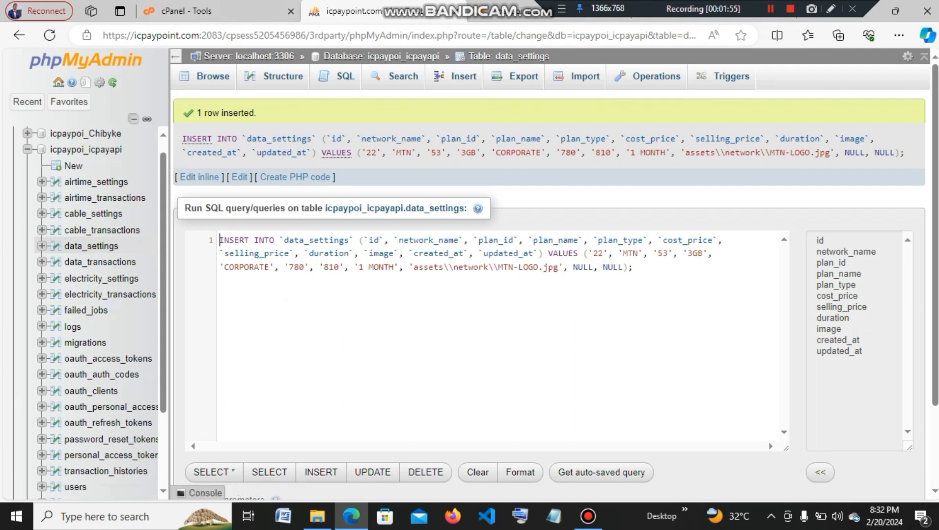
pyautogui.click(515, 13)
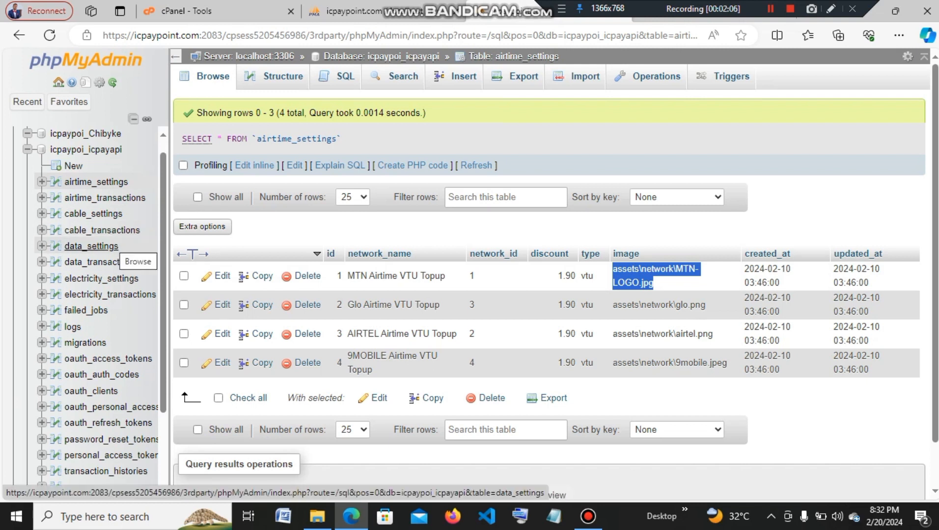
# Browse data_settings down to row 22, MTN 3GB CORPORATE at 780.00/810.00.
pyautogui.click(109, 242)
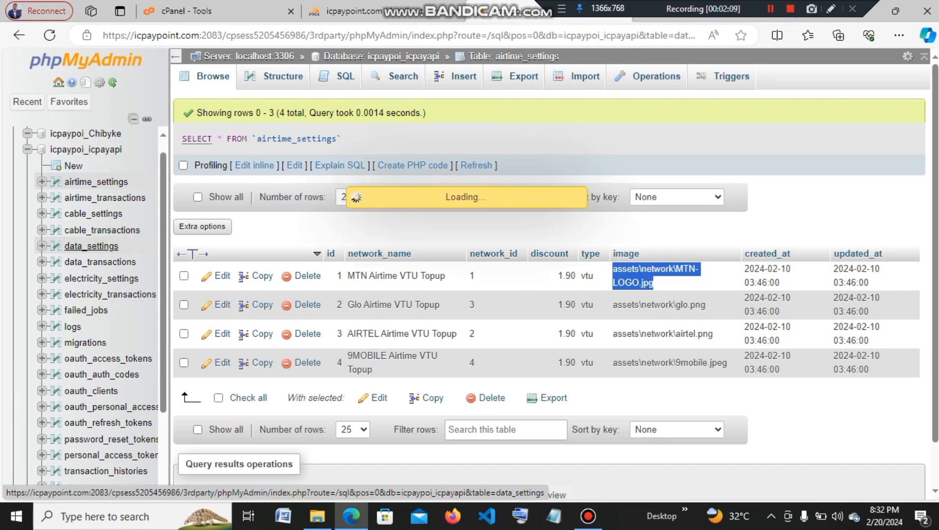
pyautogui.scroll(-6, 549, 246)
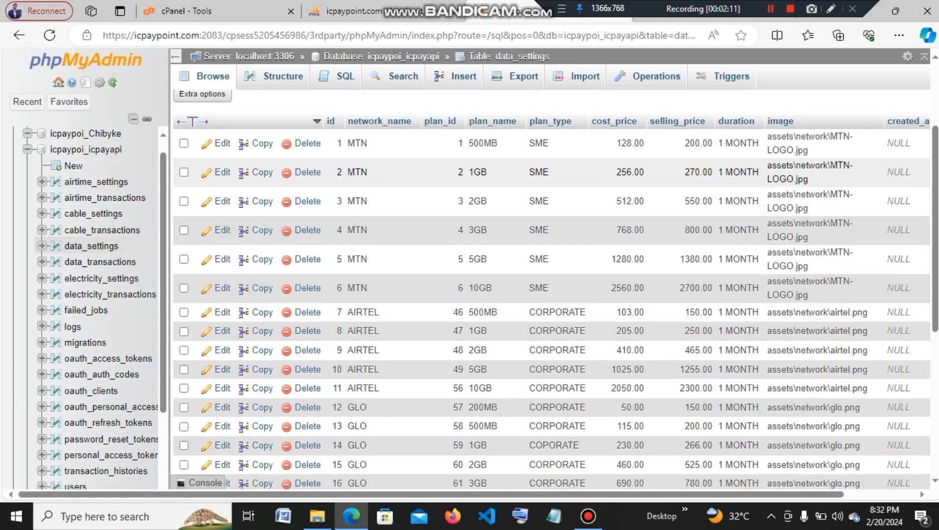
pyautogui.scroll(-2, 262, 302)
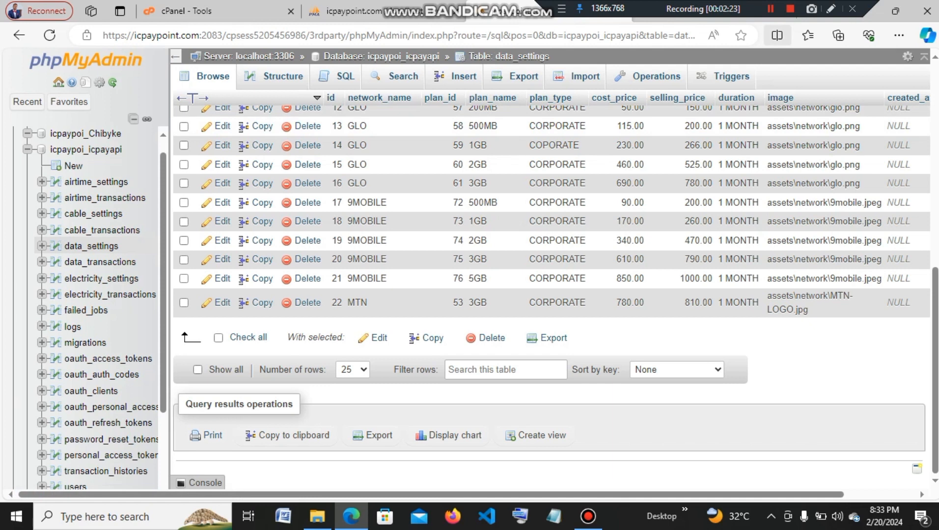
pyautogui.click(770, 9)
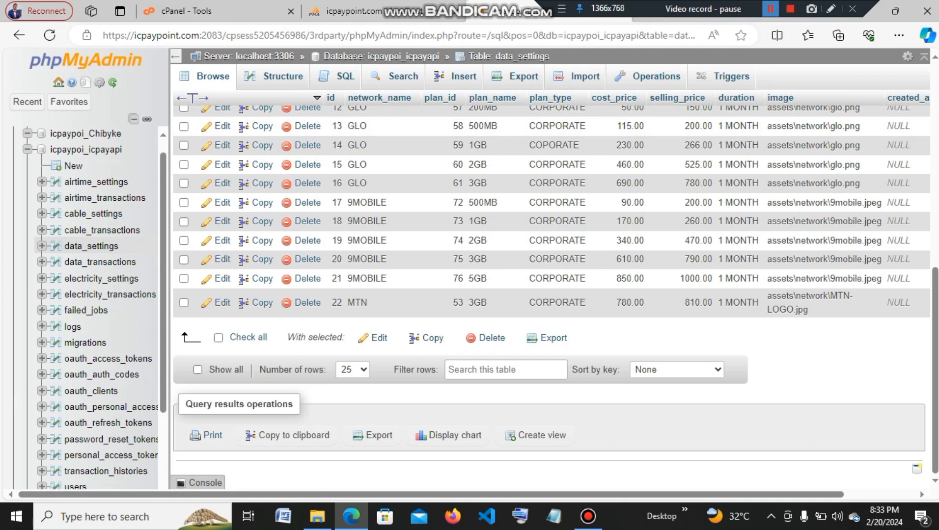
pyautogui.click(770, 9)
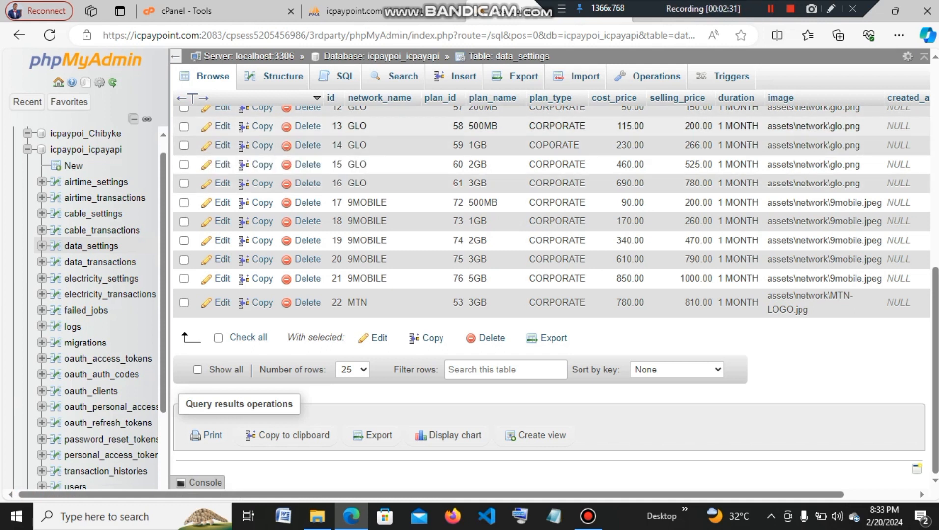